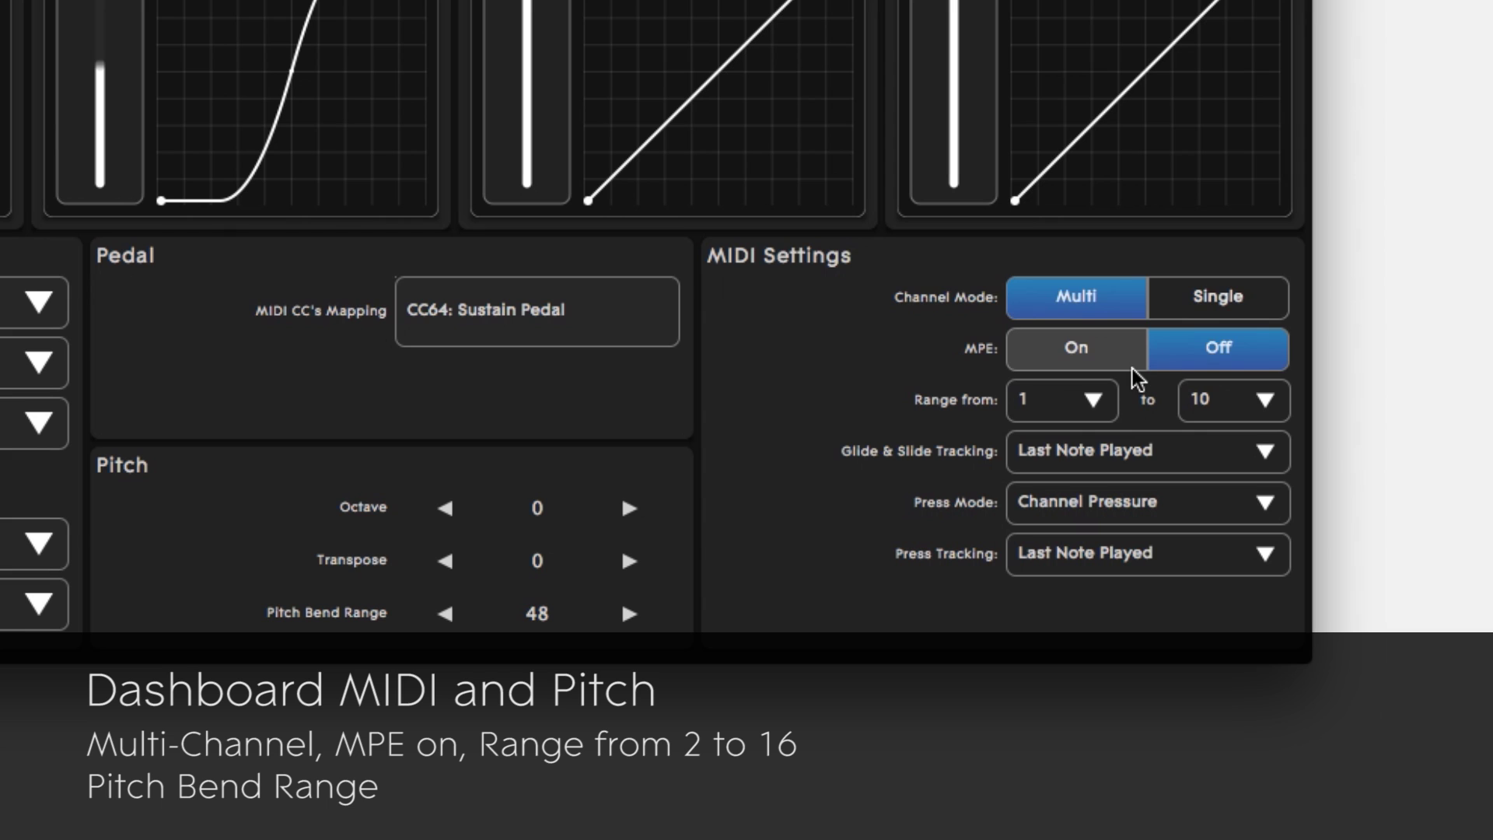
Turn MPE on and set the upper end of the MIDI channel range to 16
{"action": "left_click", "coordinate": [1132, 356]}
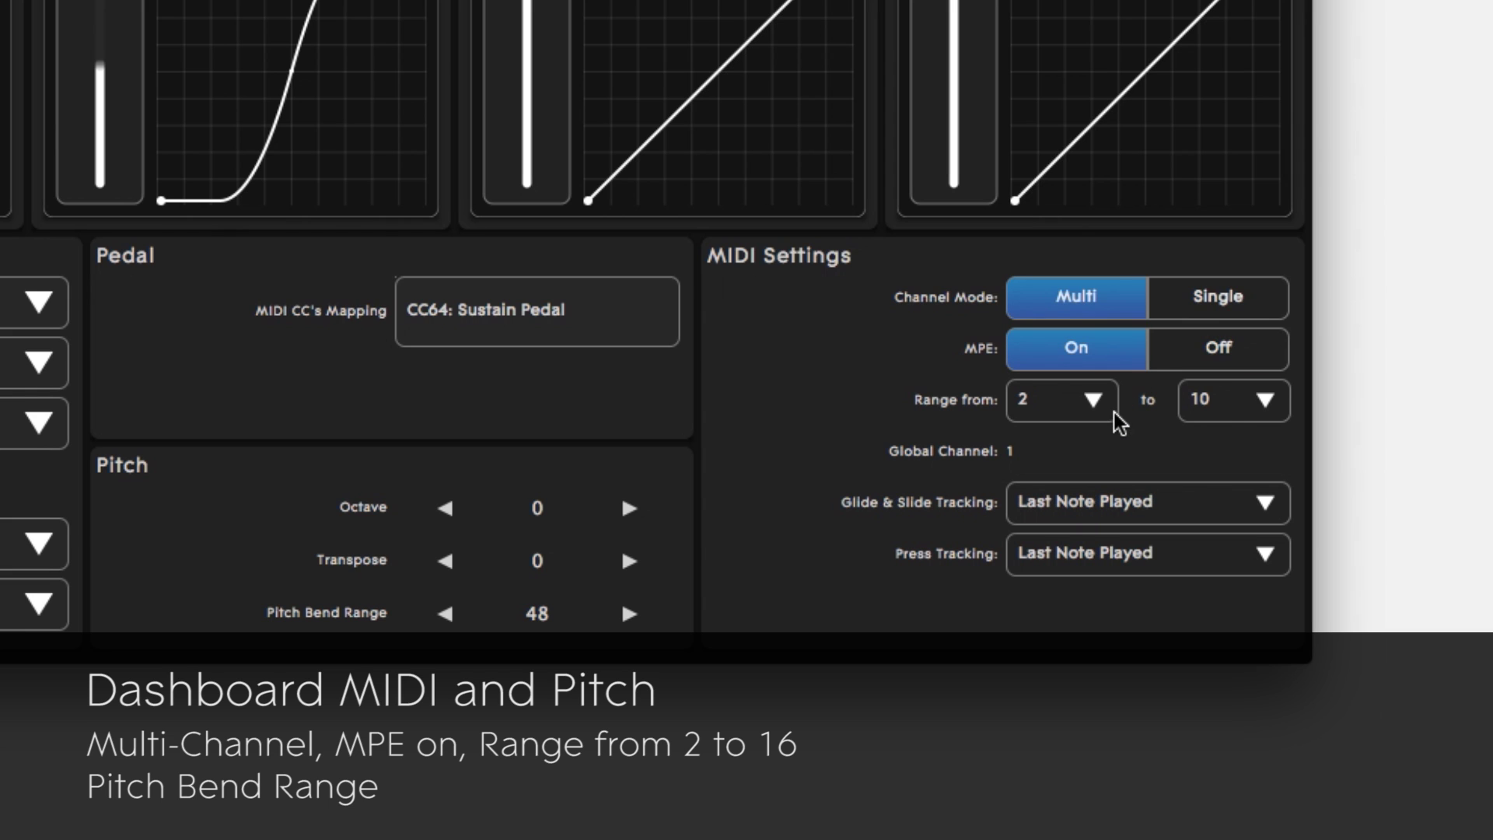
{"action": "left_click", "coordinate": [1265, 401]}
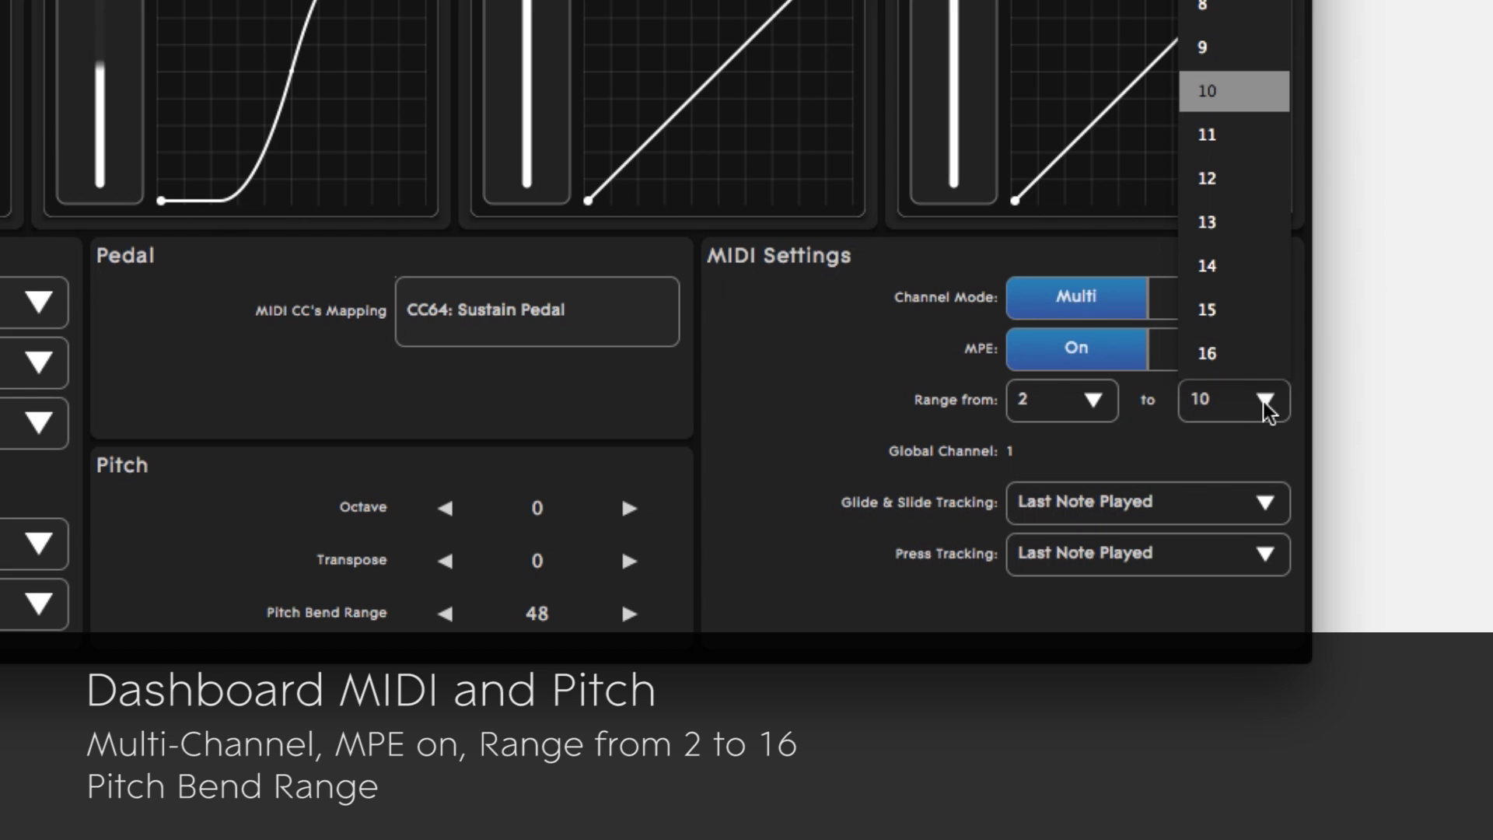
{"action": "left_click", "coordinate": [1270, 357]}
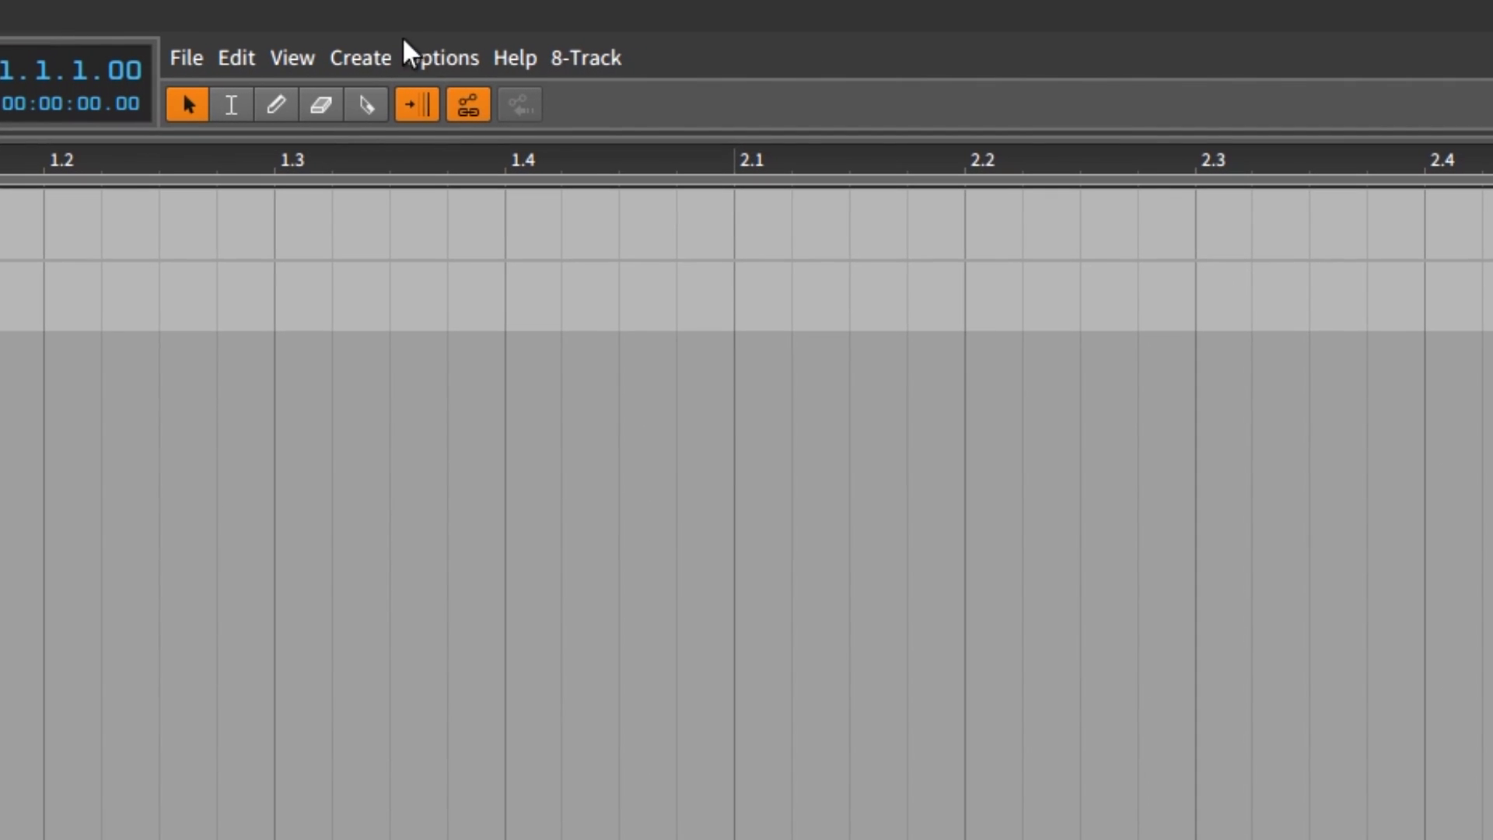
In Bitwig 8-Track, detect the connected Seaboard RISE as a controller in the preferences and accept the setup
{"action": "left_click", "coordinate": [474, 63]}
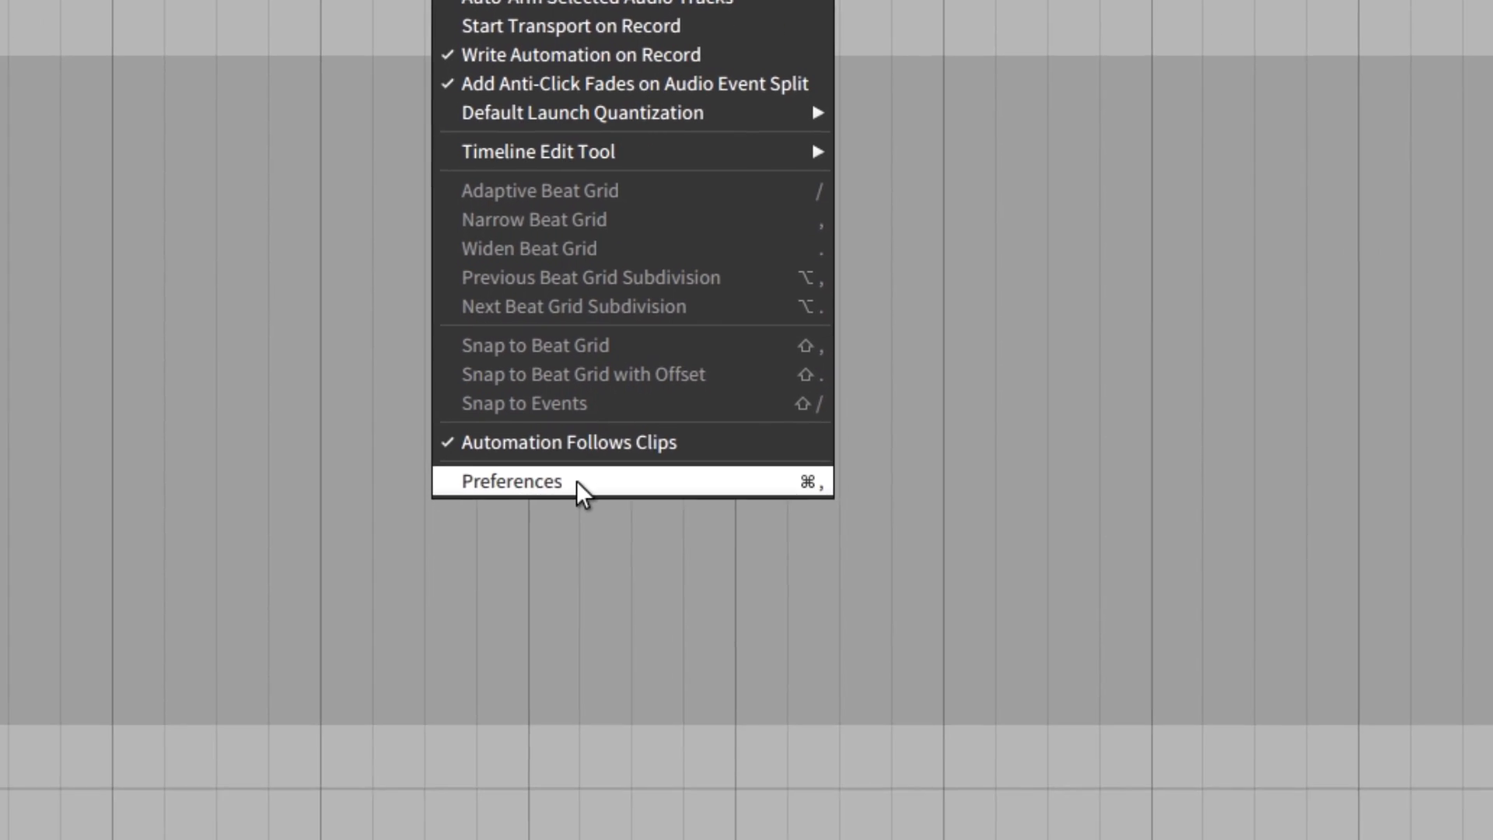
{"action": "left_click", "coordinate": [560, 802]}
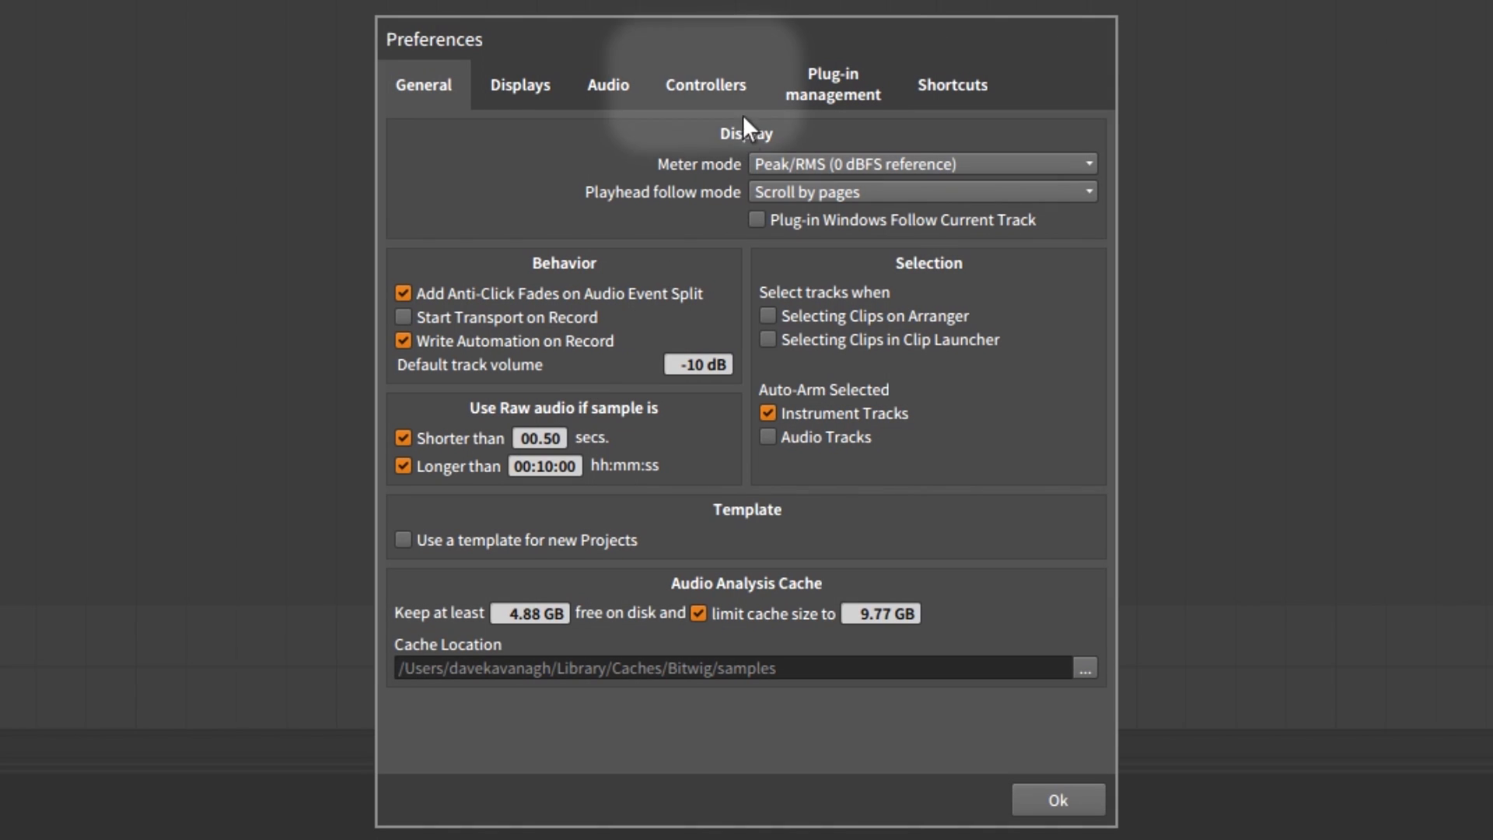
{"action": "left_click", "coordinate": [730, 85]}
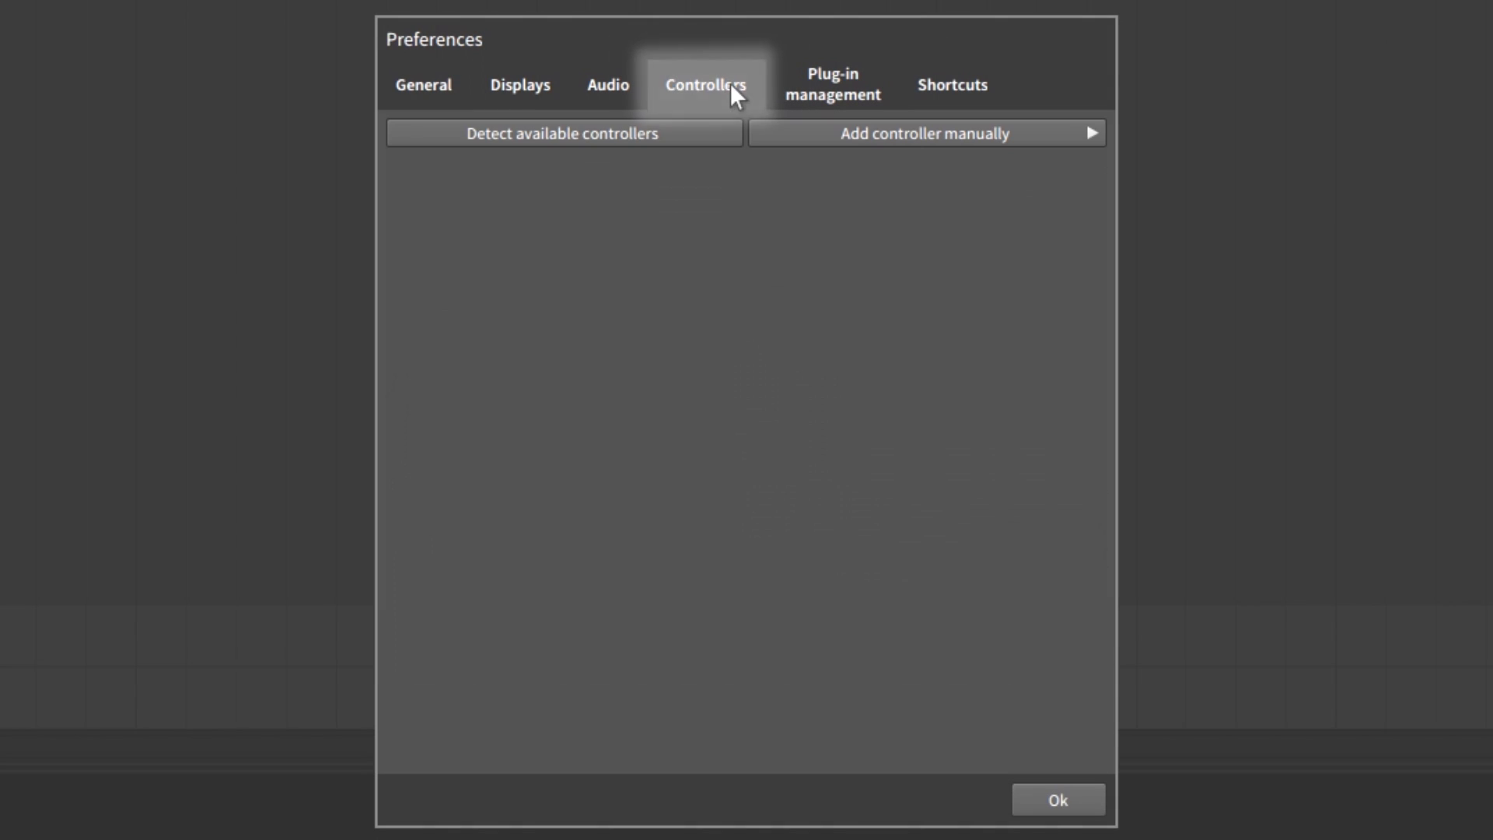
{"action": "left_click", "coordinate": [702, 133]}
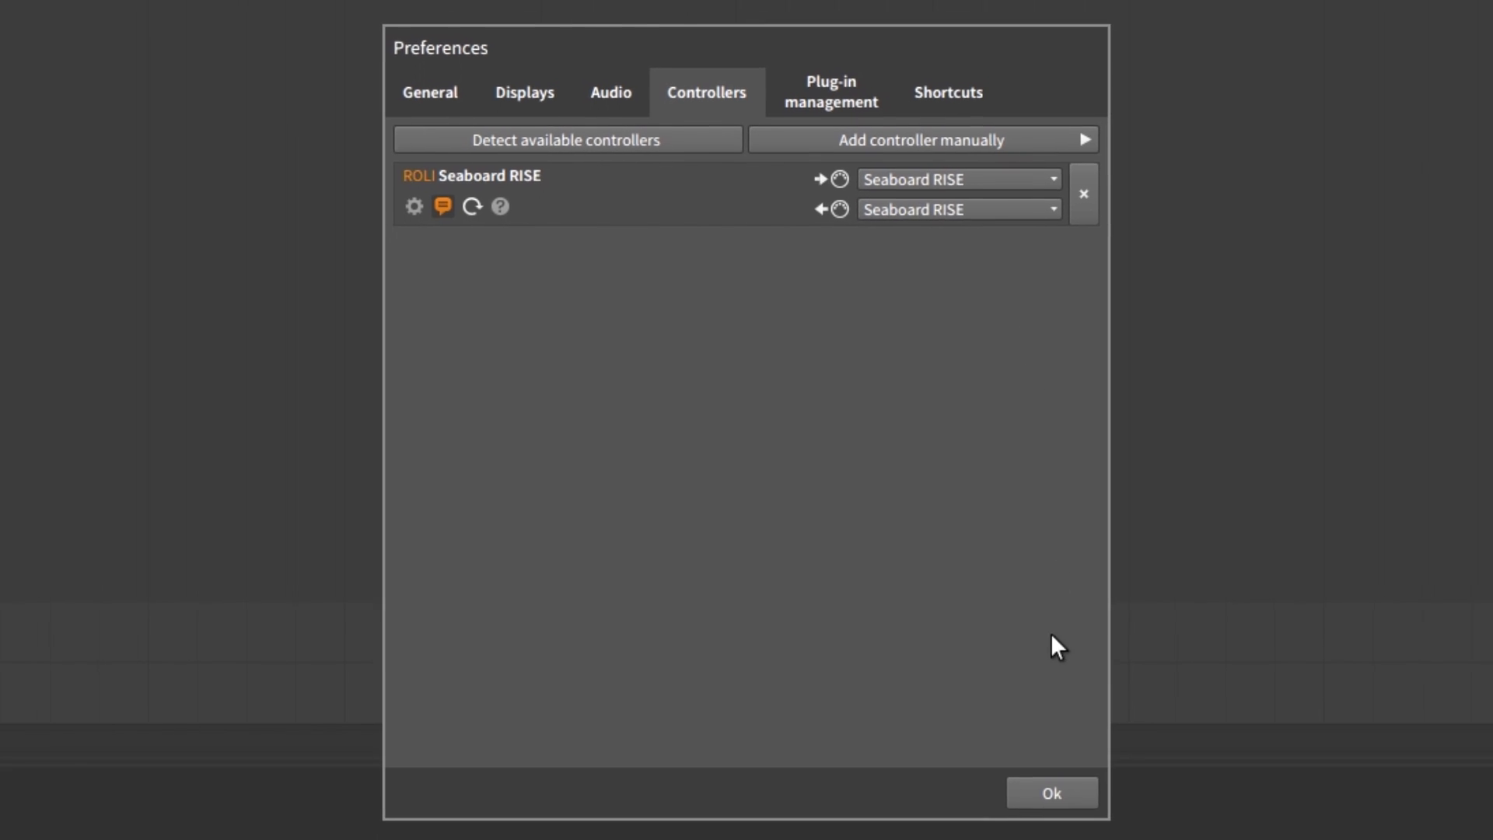
{"action": "left_click", "coordinate": [990, 721]}
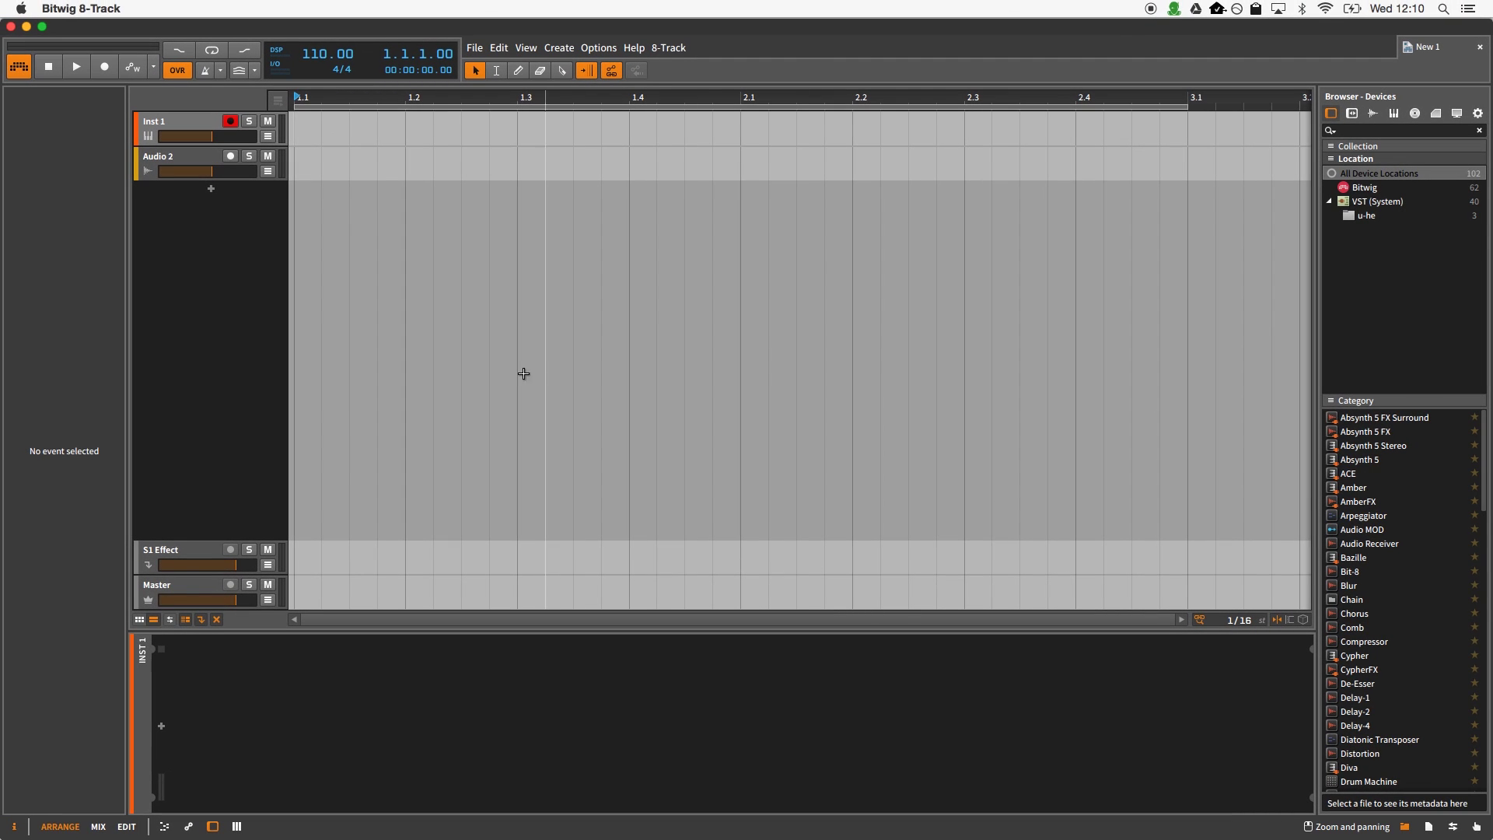
Insert ROLI's Equator for RISE plug-in into the device chain of the Inst 1 track
{"action": "left_click", "coordinate": [193, 131]}
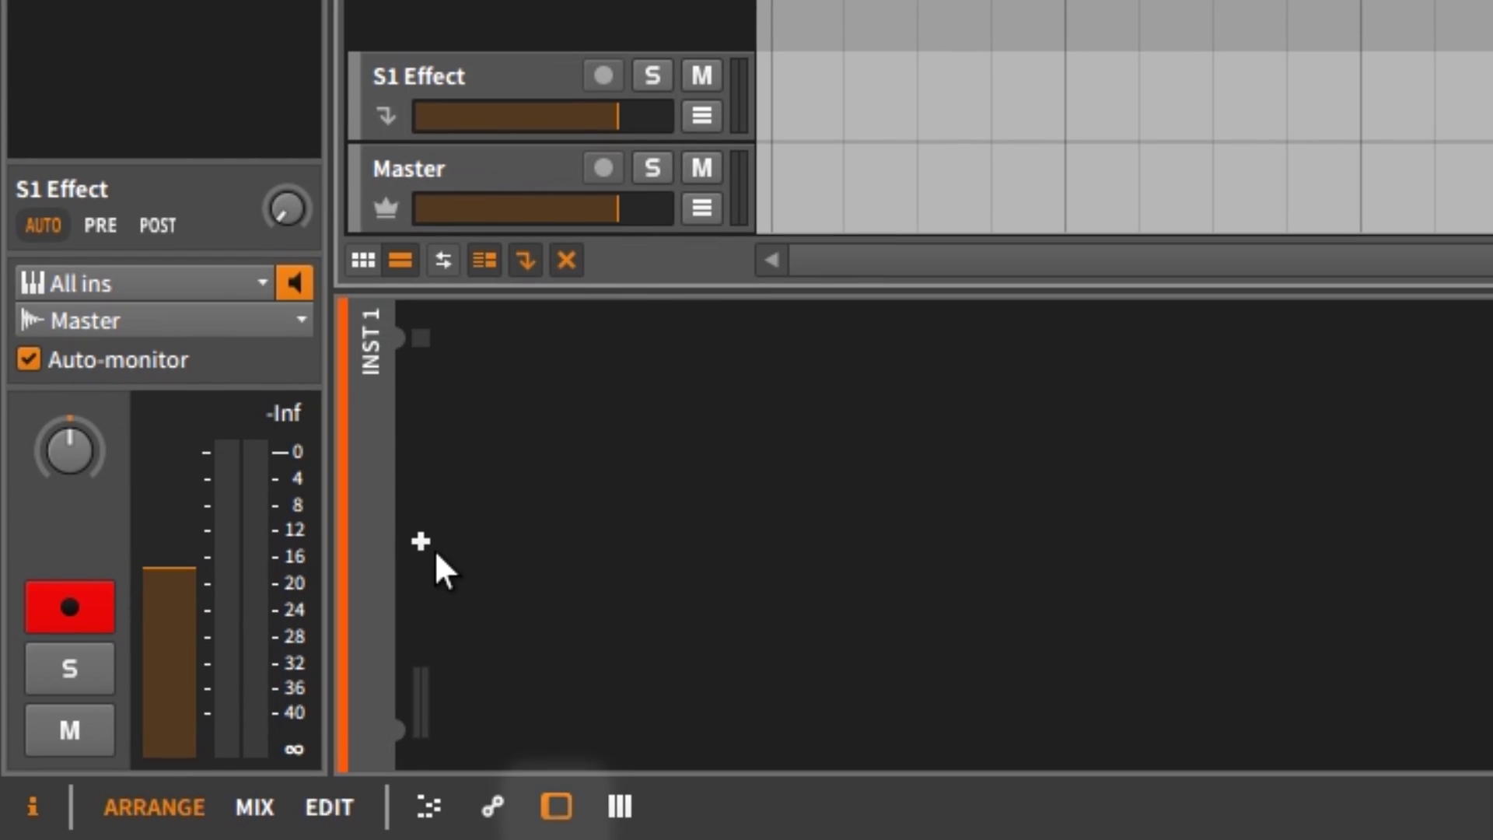
{"action": "left_click", "coordinate": [556, 807]}
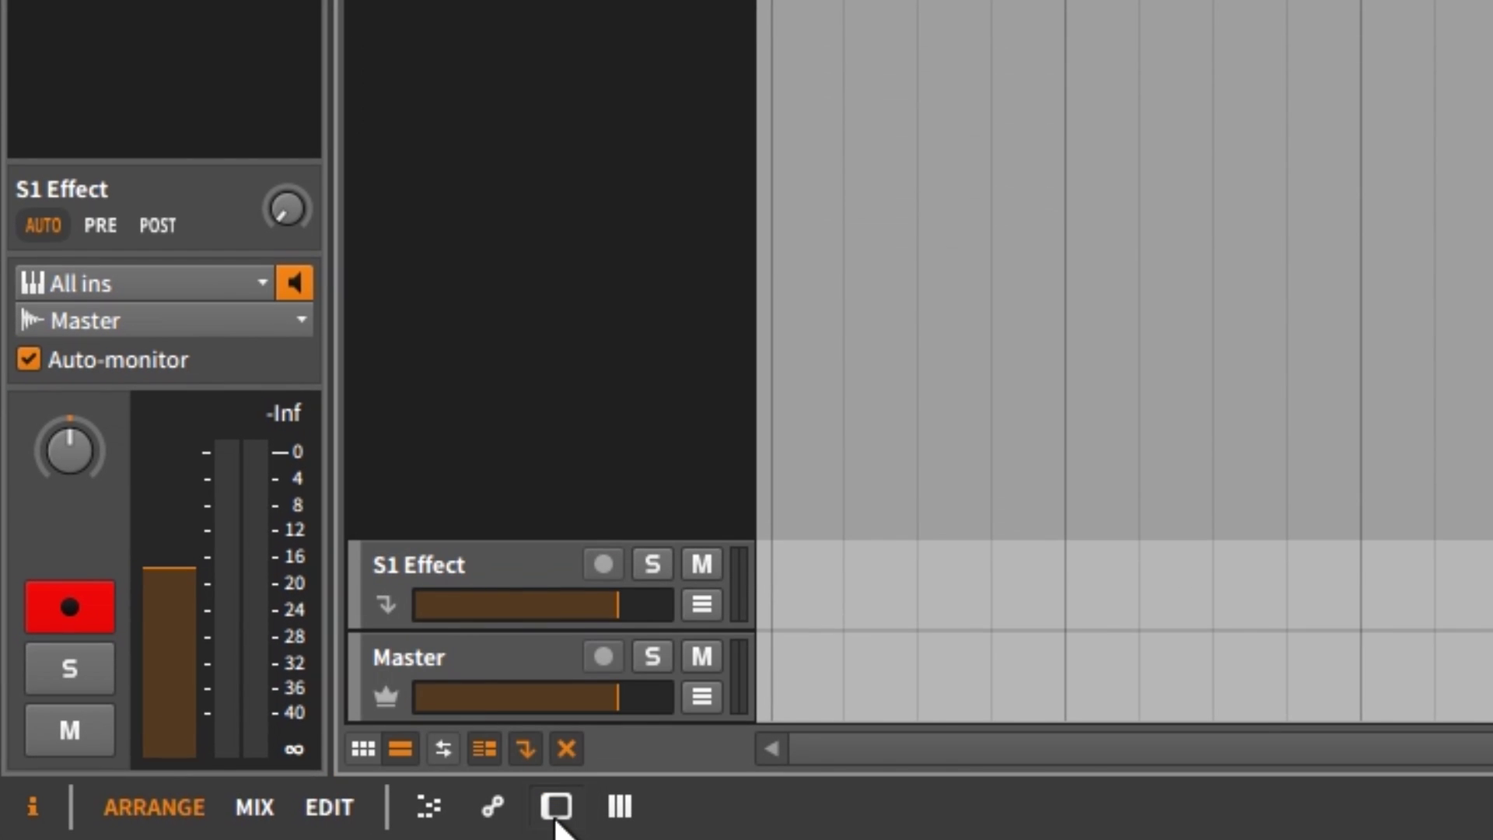
{"action": "left_click", "coordinate": [556, 807]}
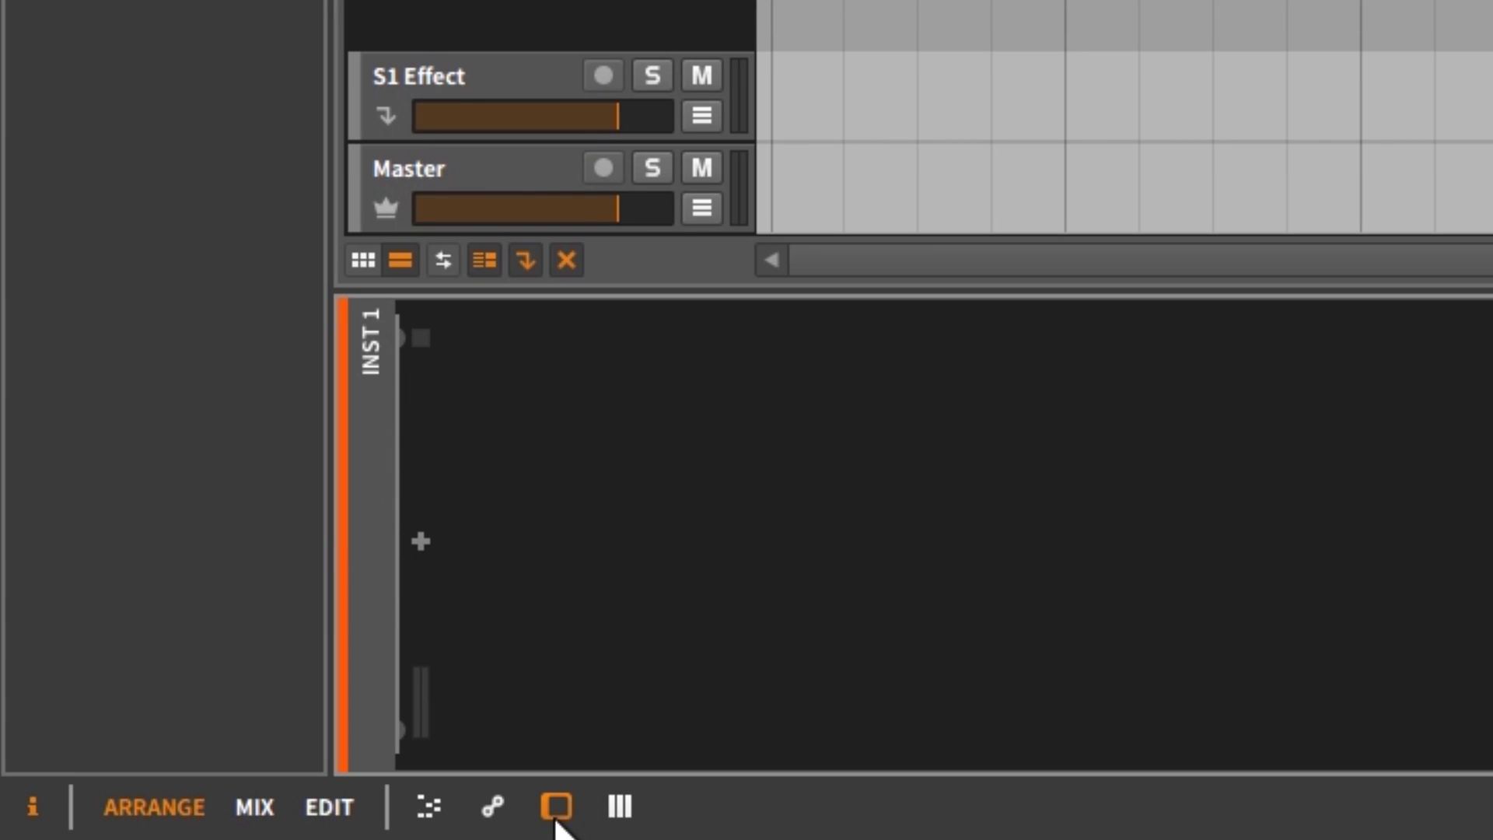
{"action": "left_click", "coordinate": [421, 542]}
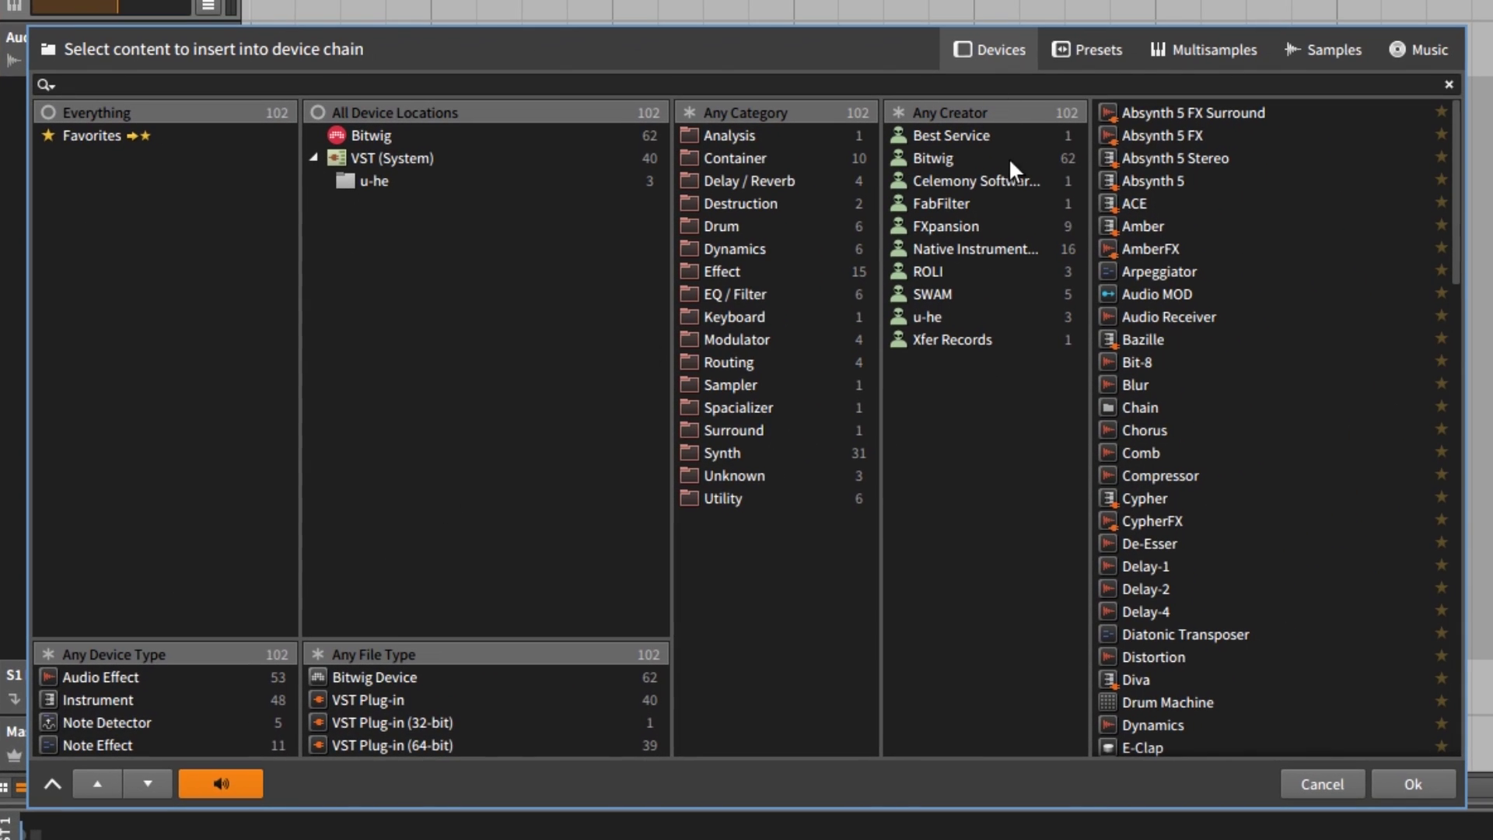
{"action": "left_click", "coordinate": [971, 271]}
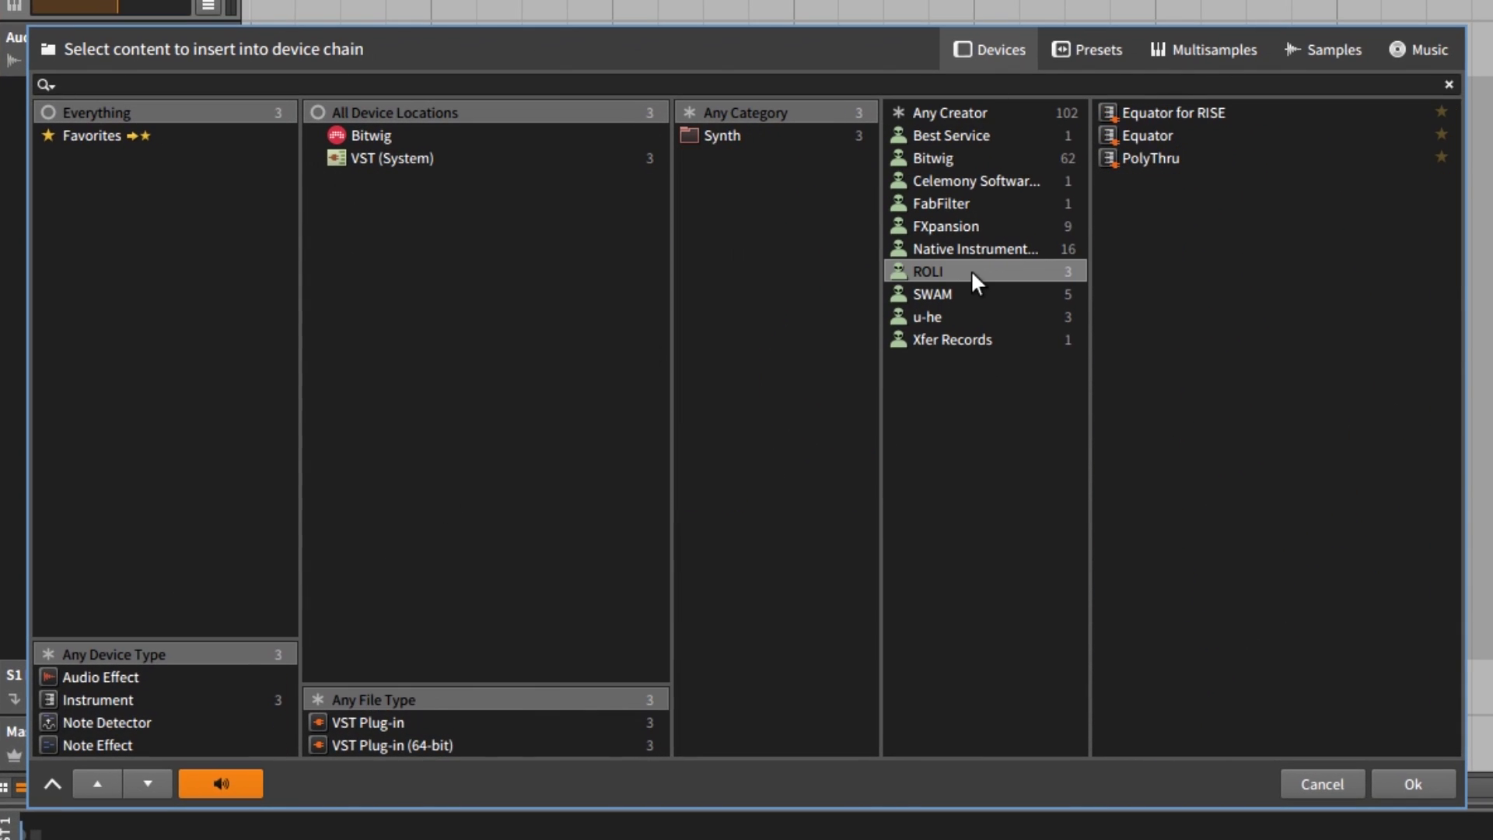
{"action": "double_click", "coordinate": [1229, 112]}
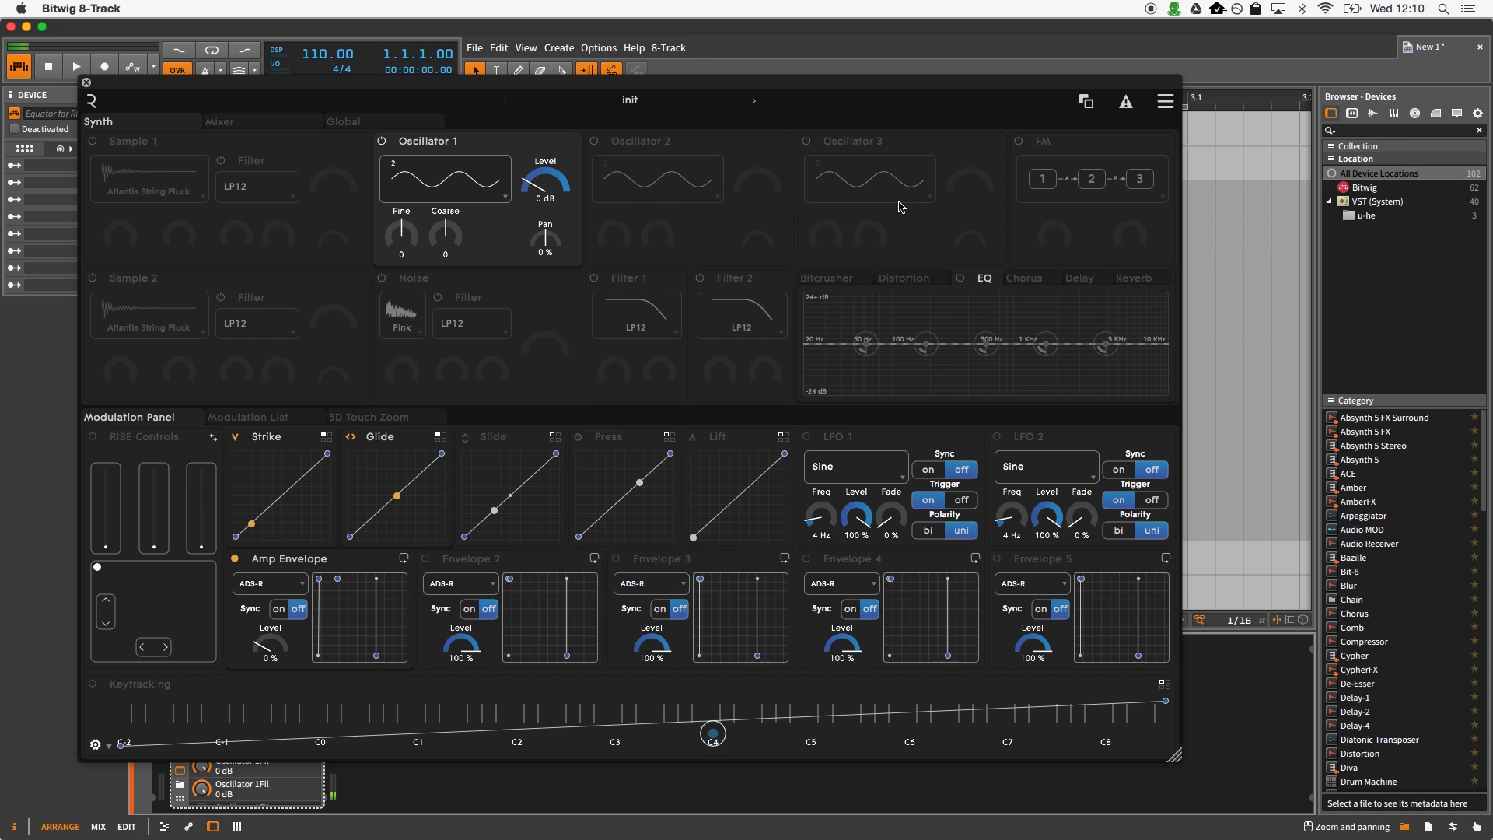
Load the preset 021 Landscape Pad in the Equator synth
{"action": "left_click", "coordinate": [629, 101]}
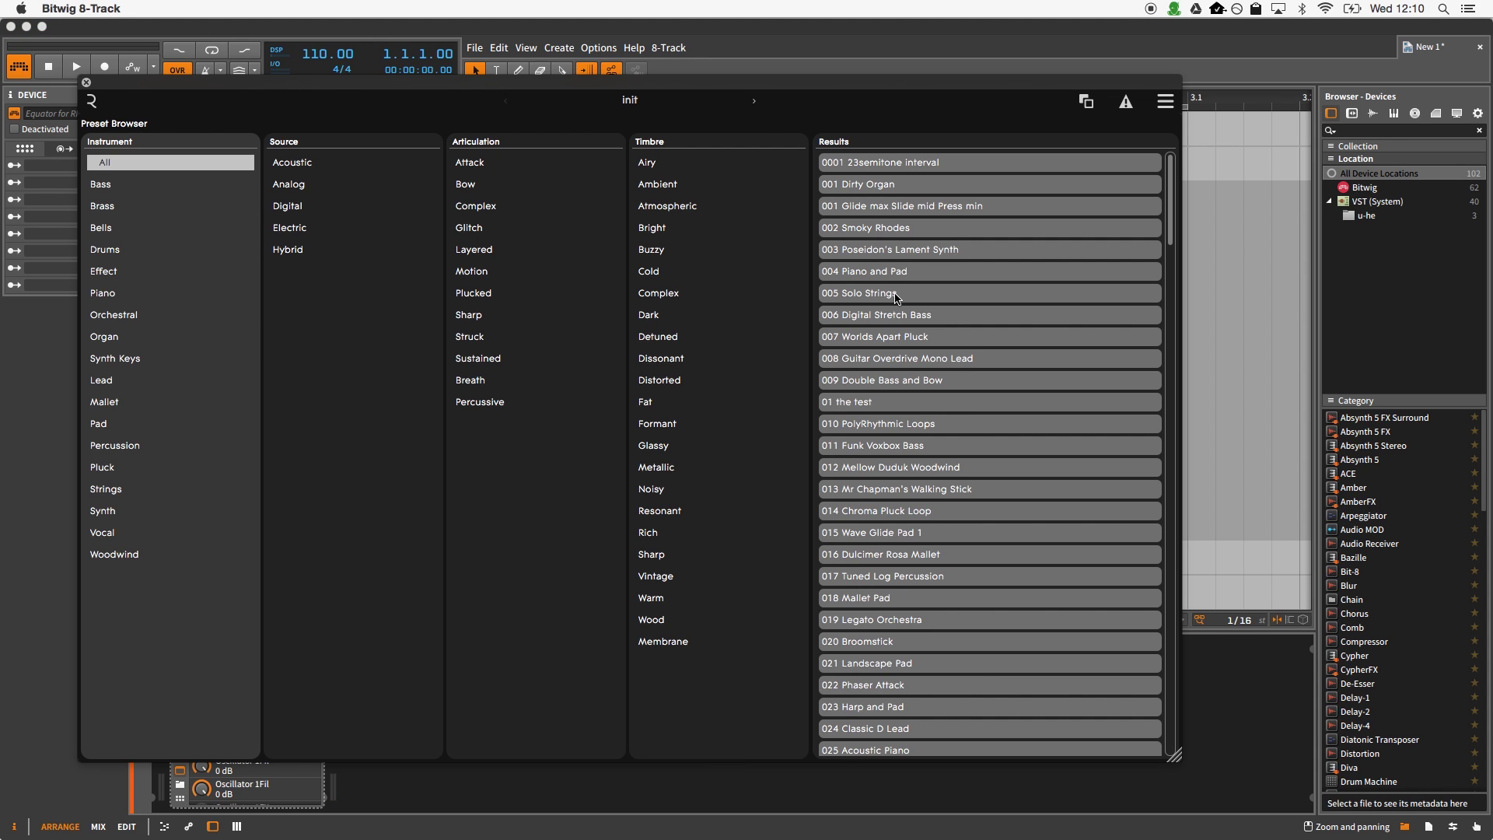
{"action": "scroll", "coordinate": [906, 400], "scroll_direction": "down", "scroll_amount": 4}
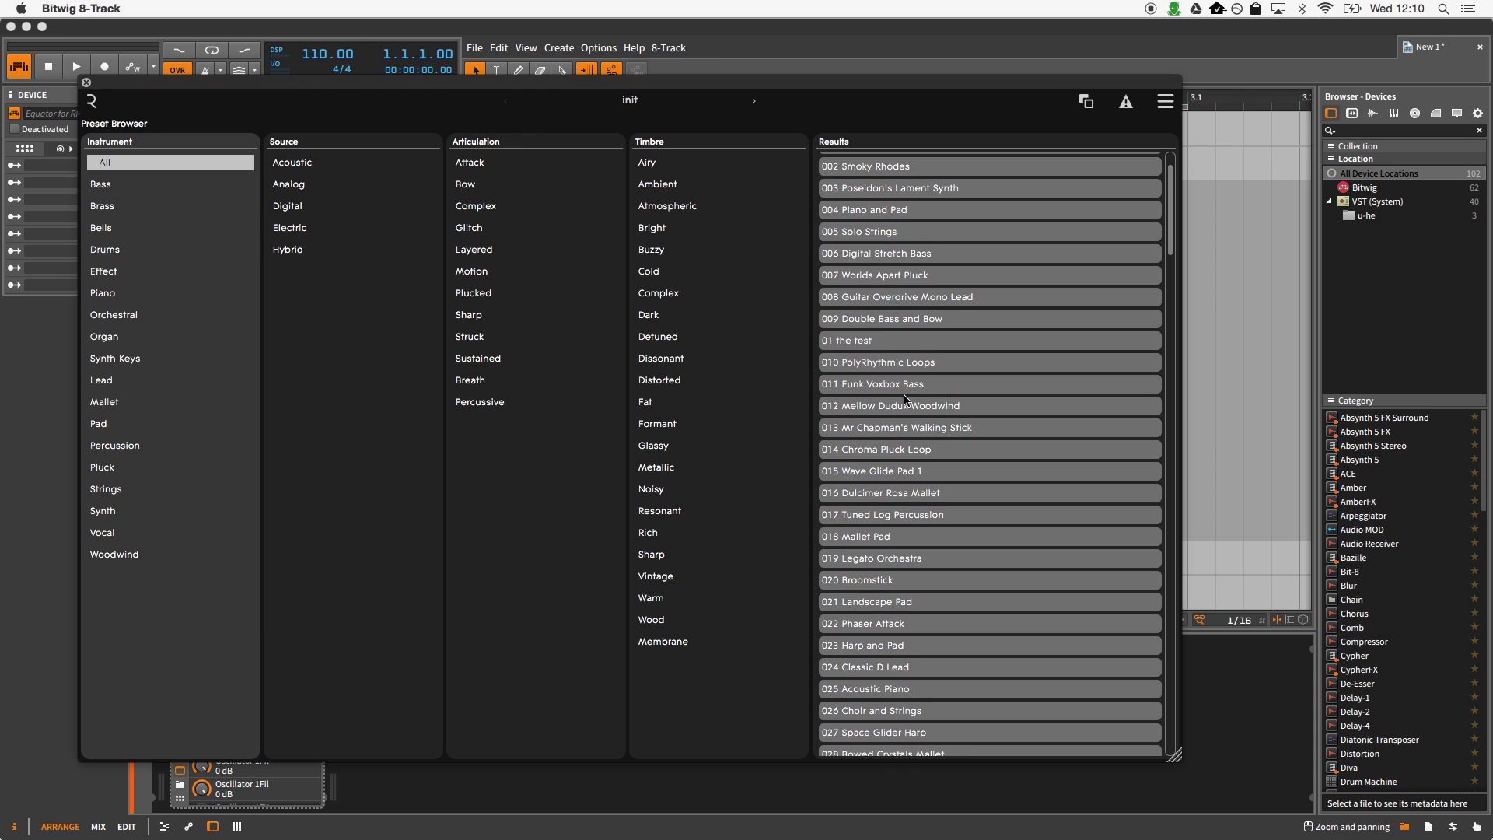
{"action": "scroll", "coordinate": [906, 400], "scroll_direction": "down", "scroll_amount": 3}
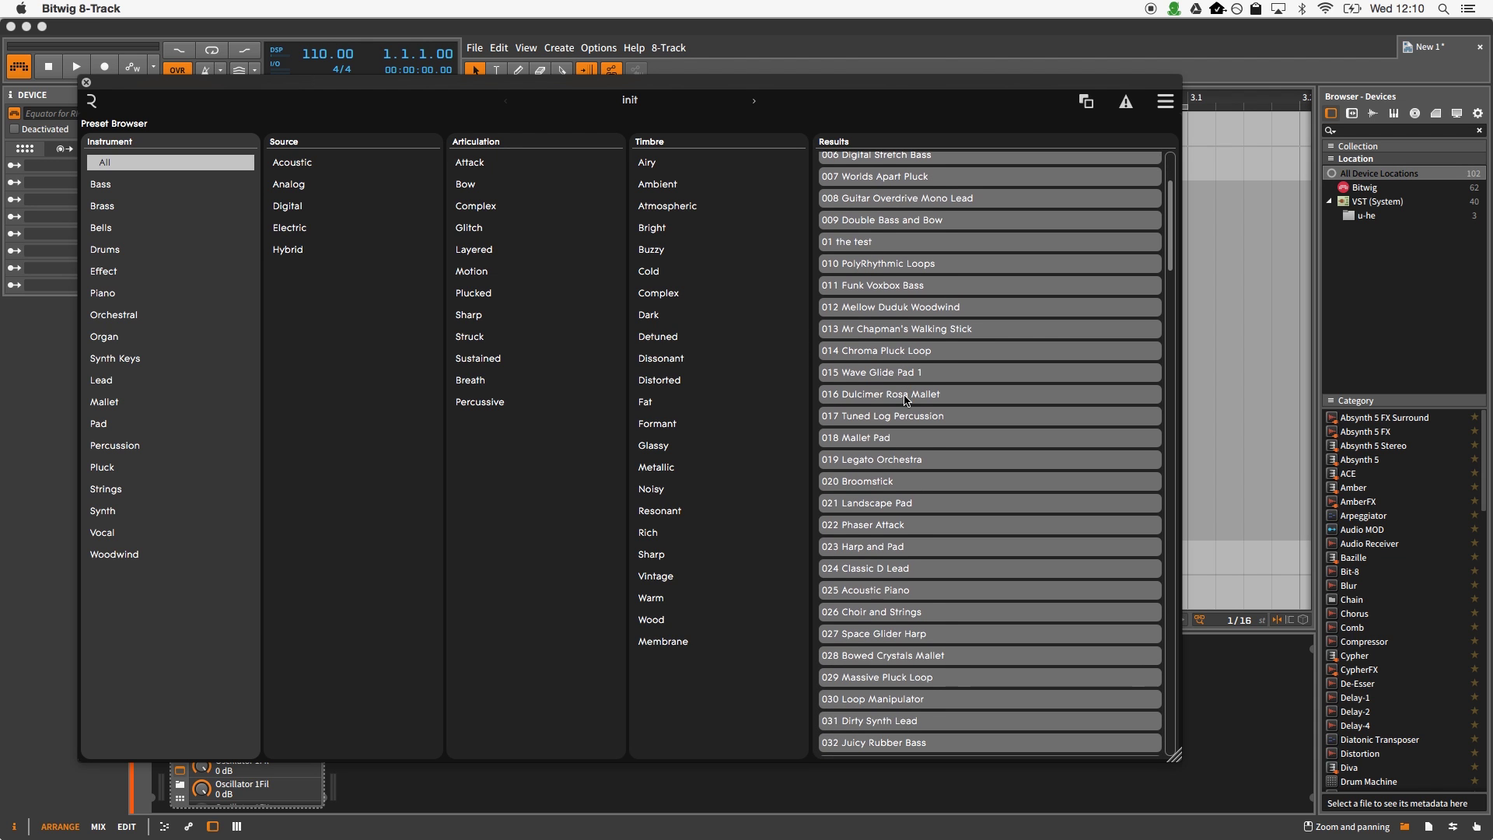
{"action": "double_click", "coordinate": [897, 507]}
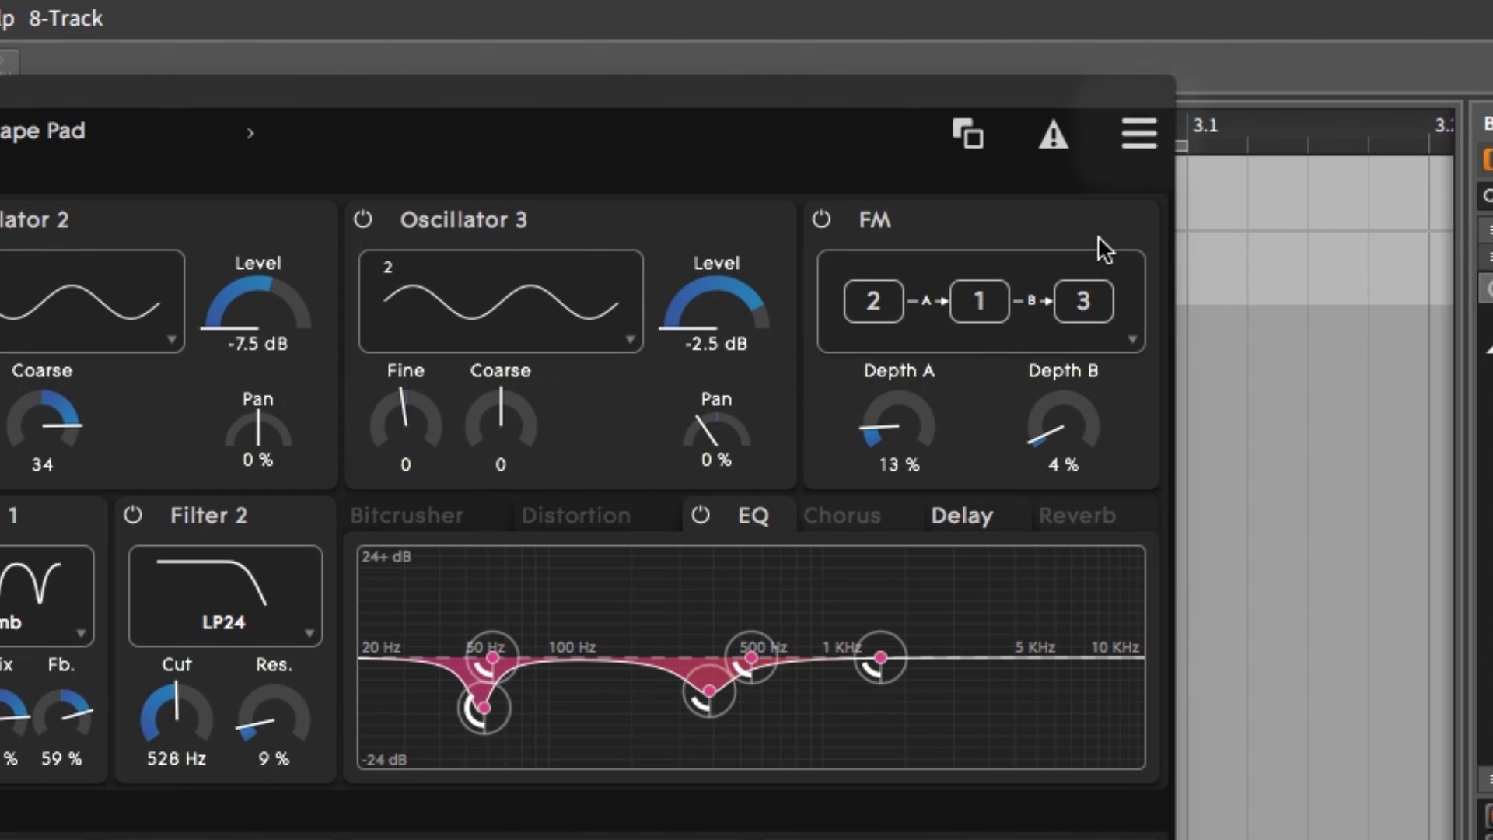
Review Equator's MIDI/MPE mode, channel range and pitch bend settings, and close the plug-in window
{"action": "left_click", "coordinate": [1159, 131]}
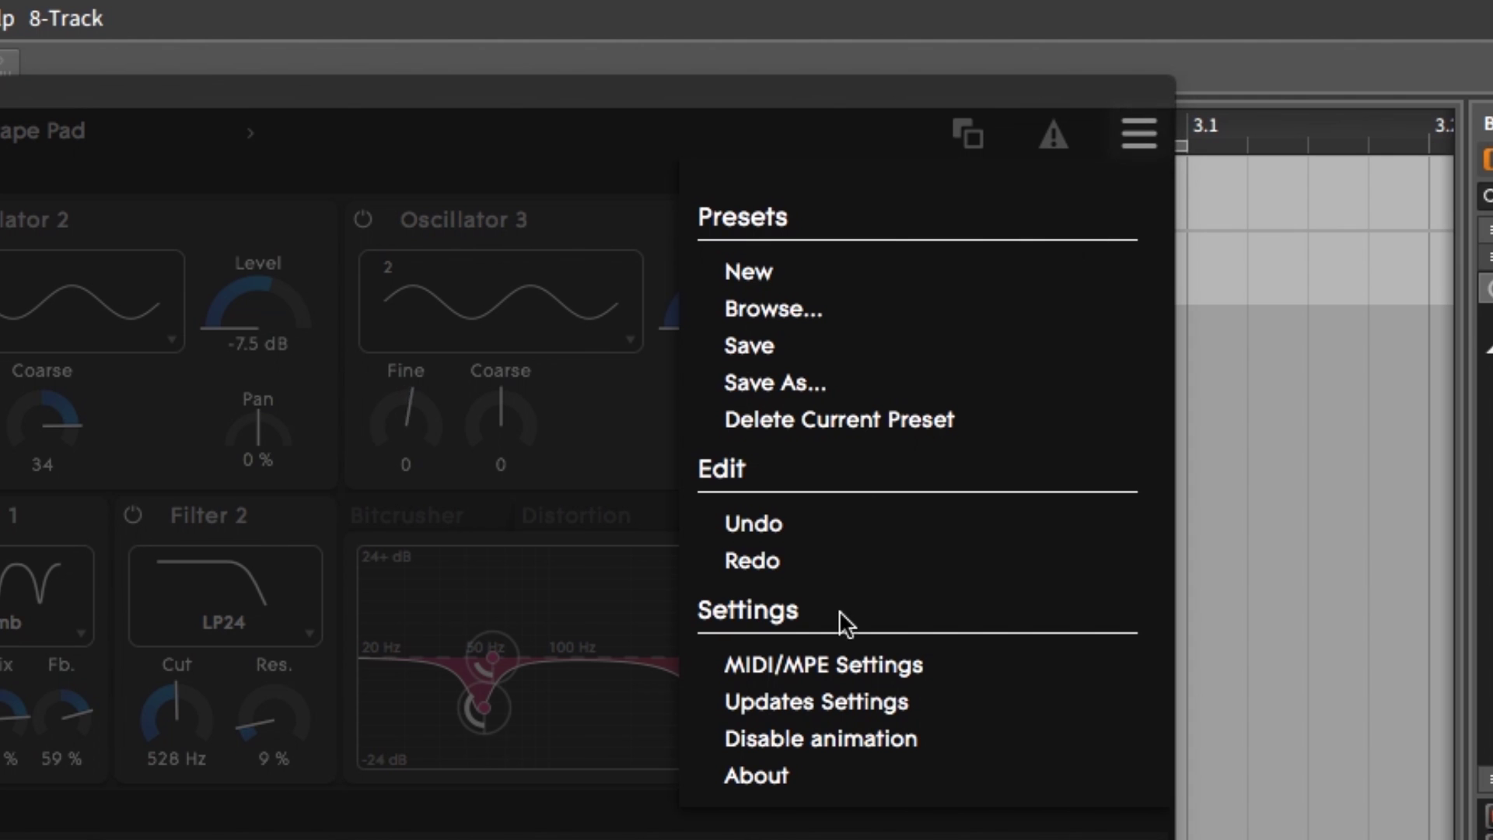
{"action": "left_click", "coordinate": [850, 661]}
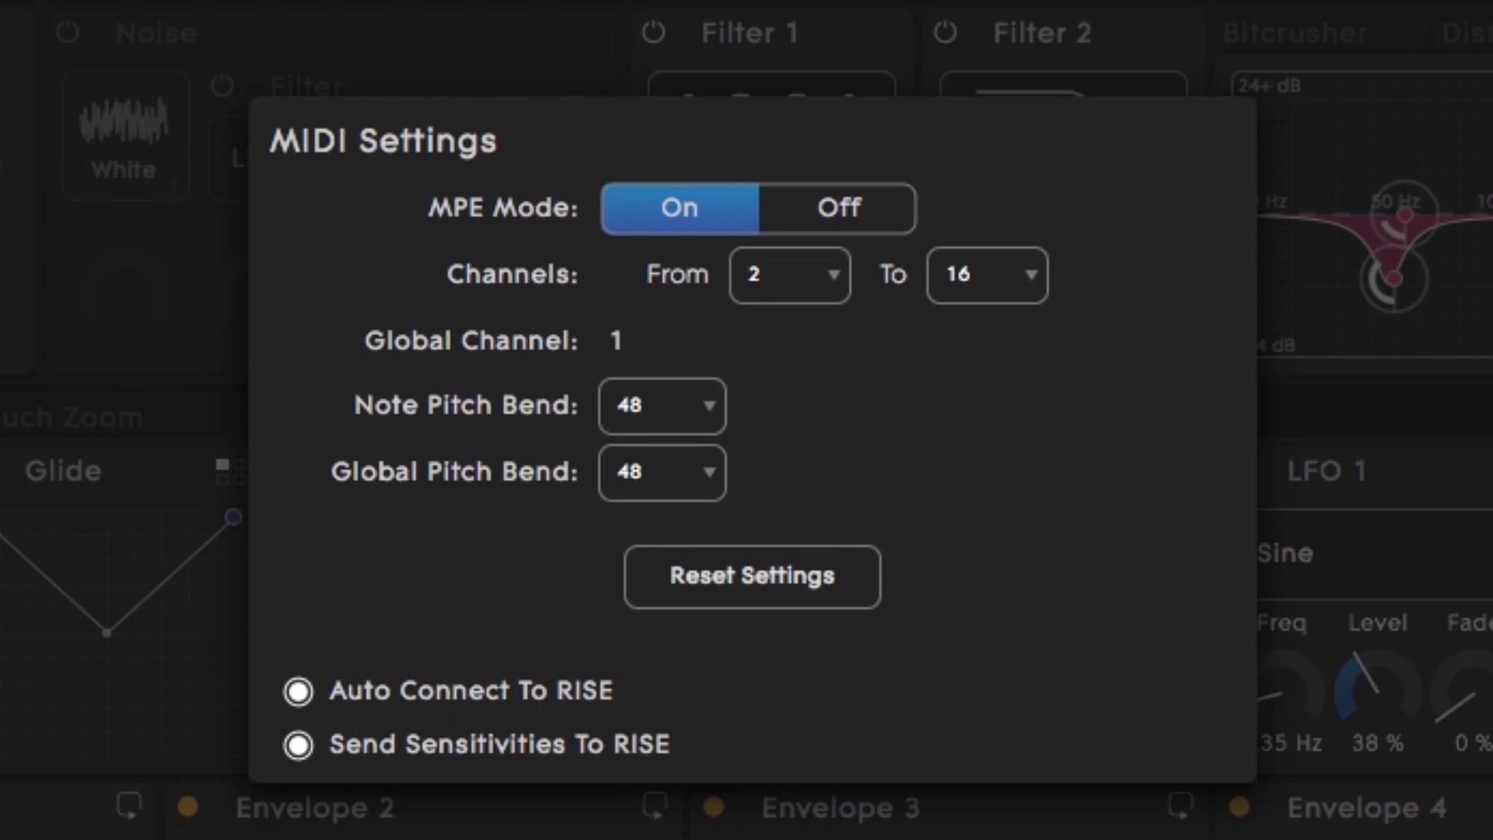
{"action": "key", "text": "Escape"}
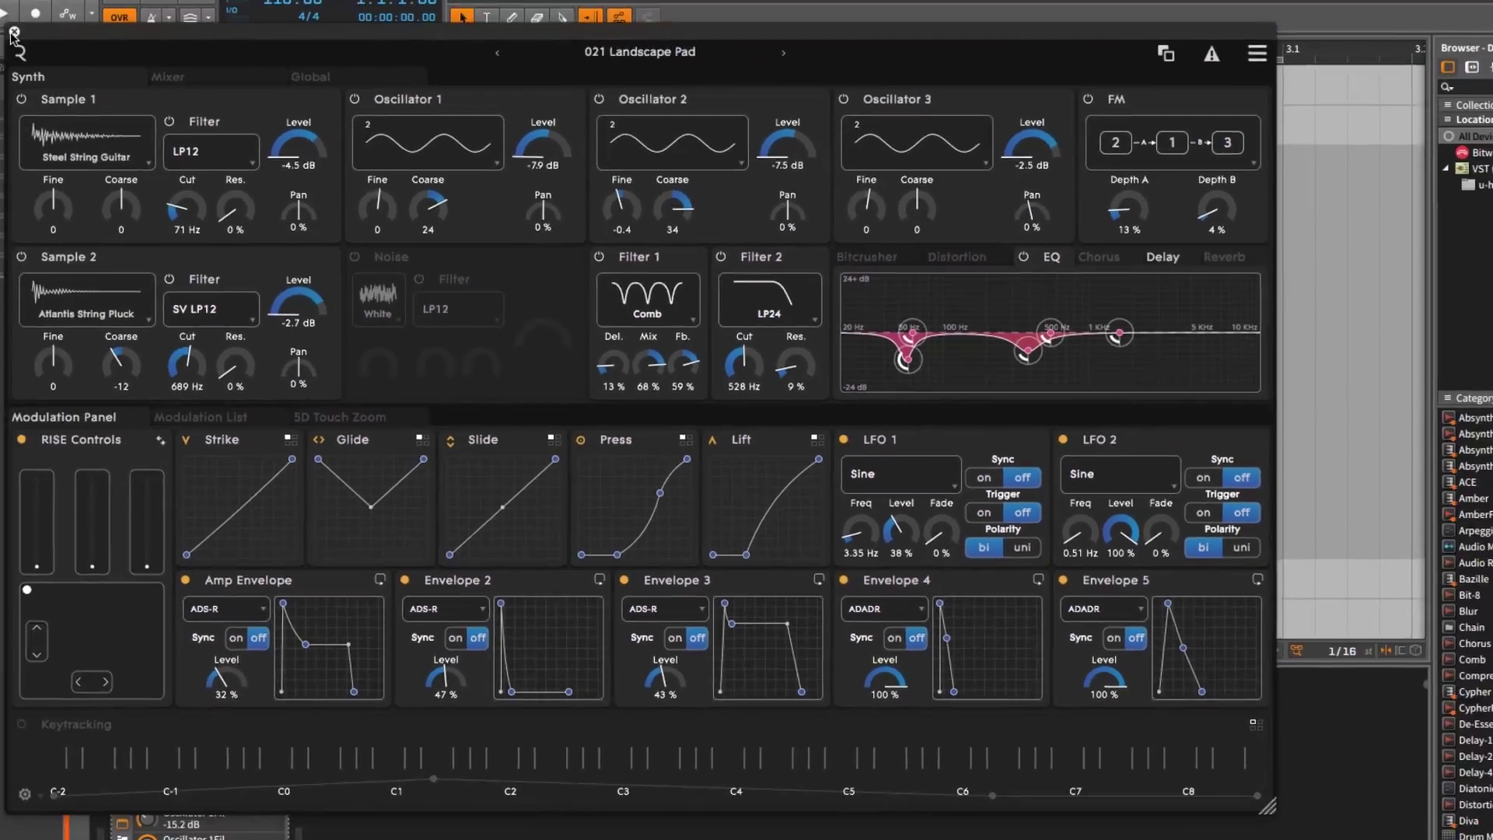
{"action": "left_click", "coordinate": [15, 33]}
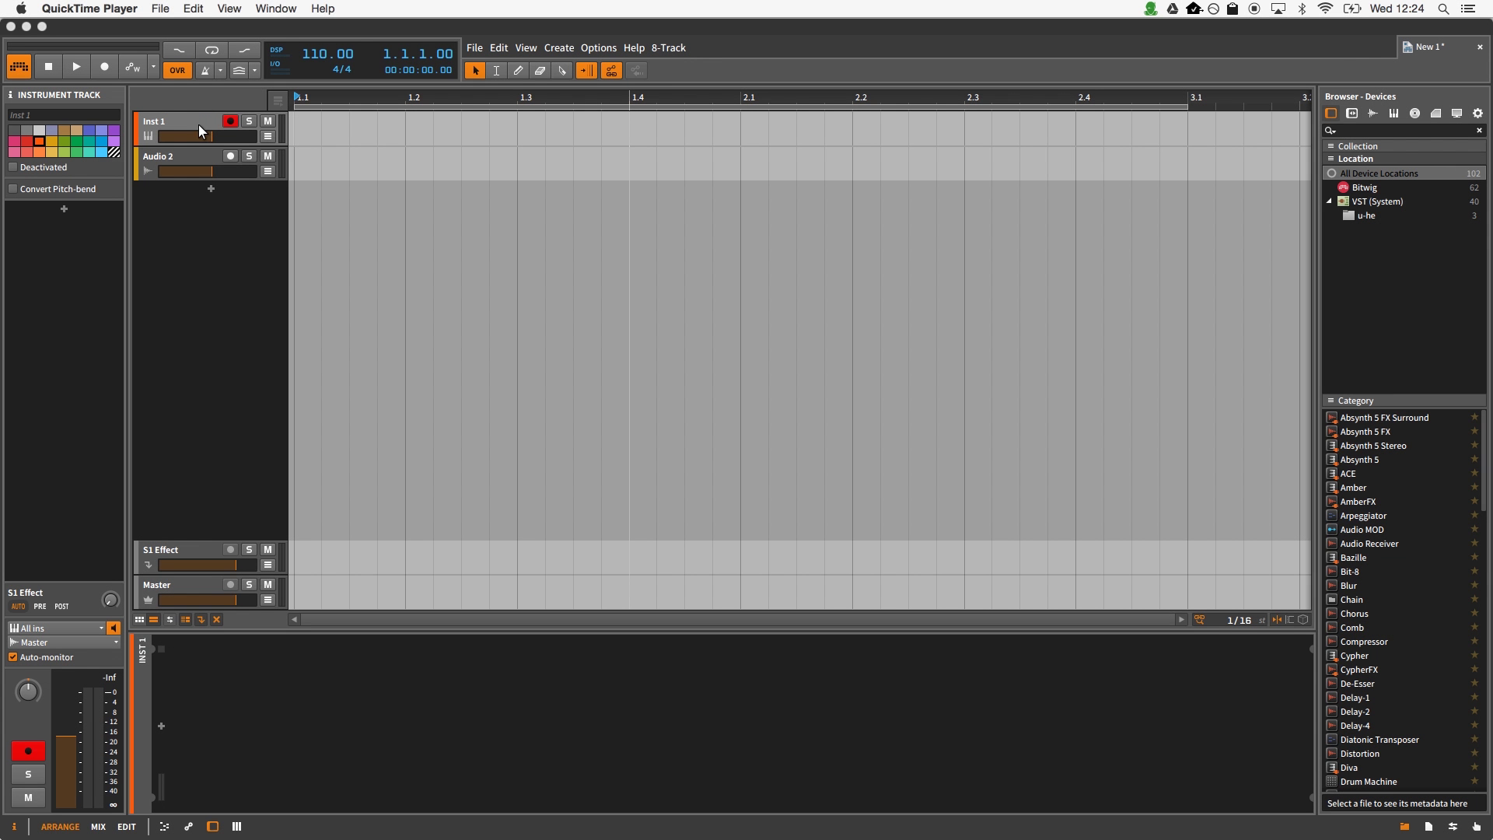
Insert the Organ device into the empty device chain of the Inst 1 track
{"action": "left_click", "coordinate": [196, 137]}
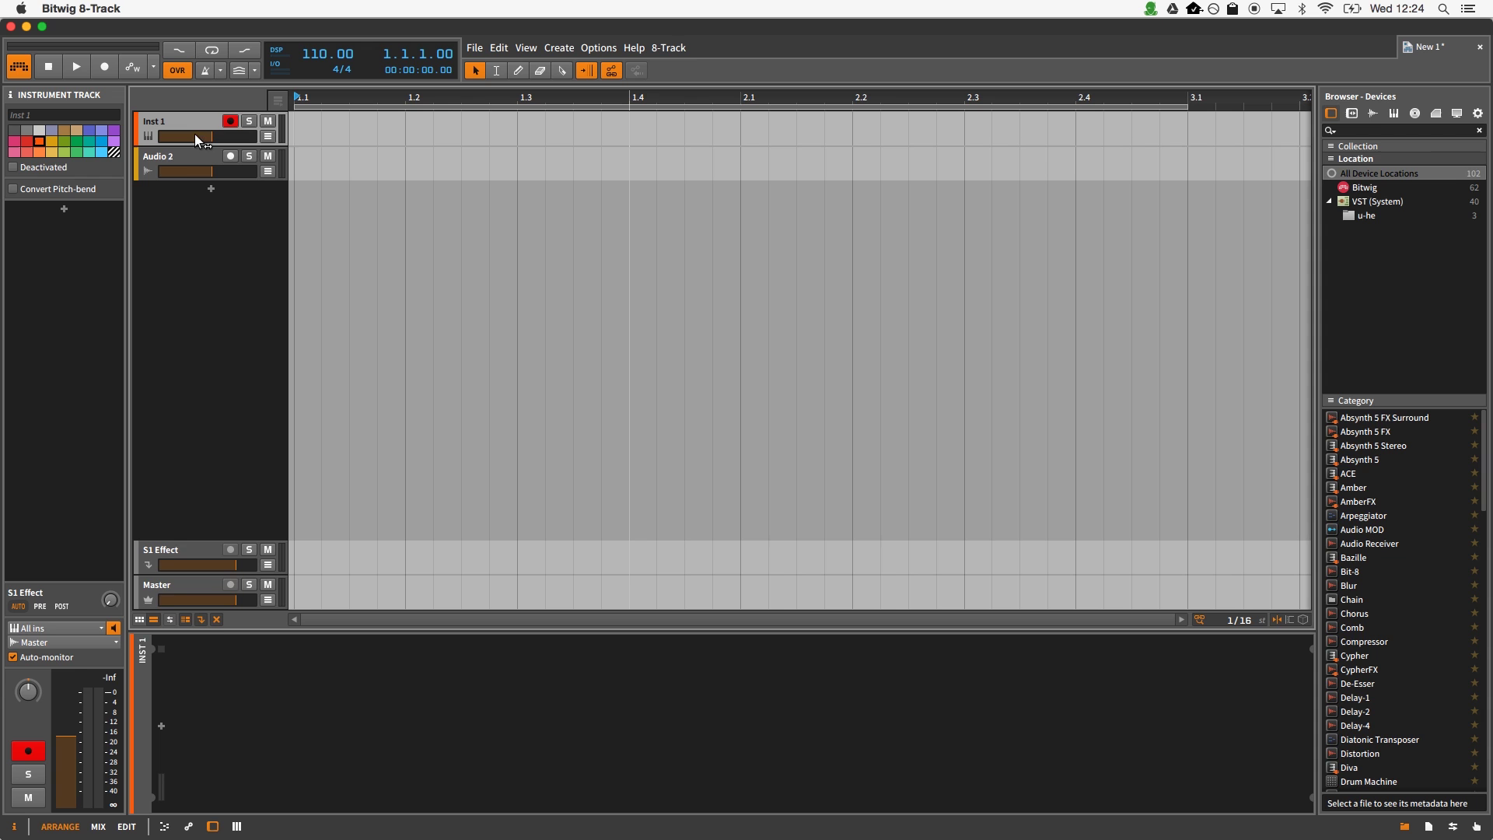
{"action": "left_click", "coordinate": [161, 727]}
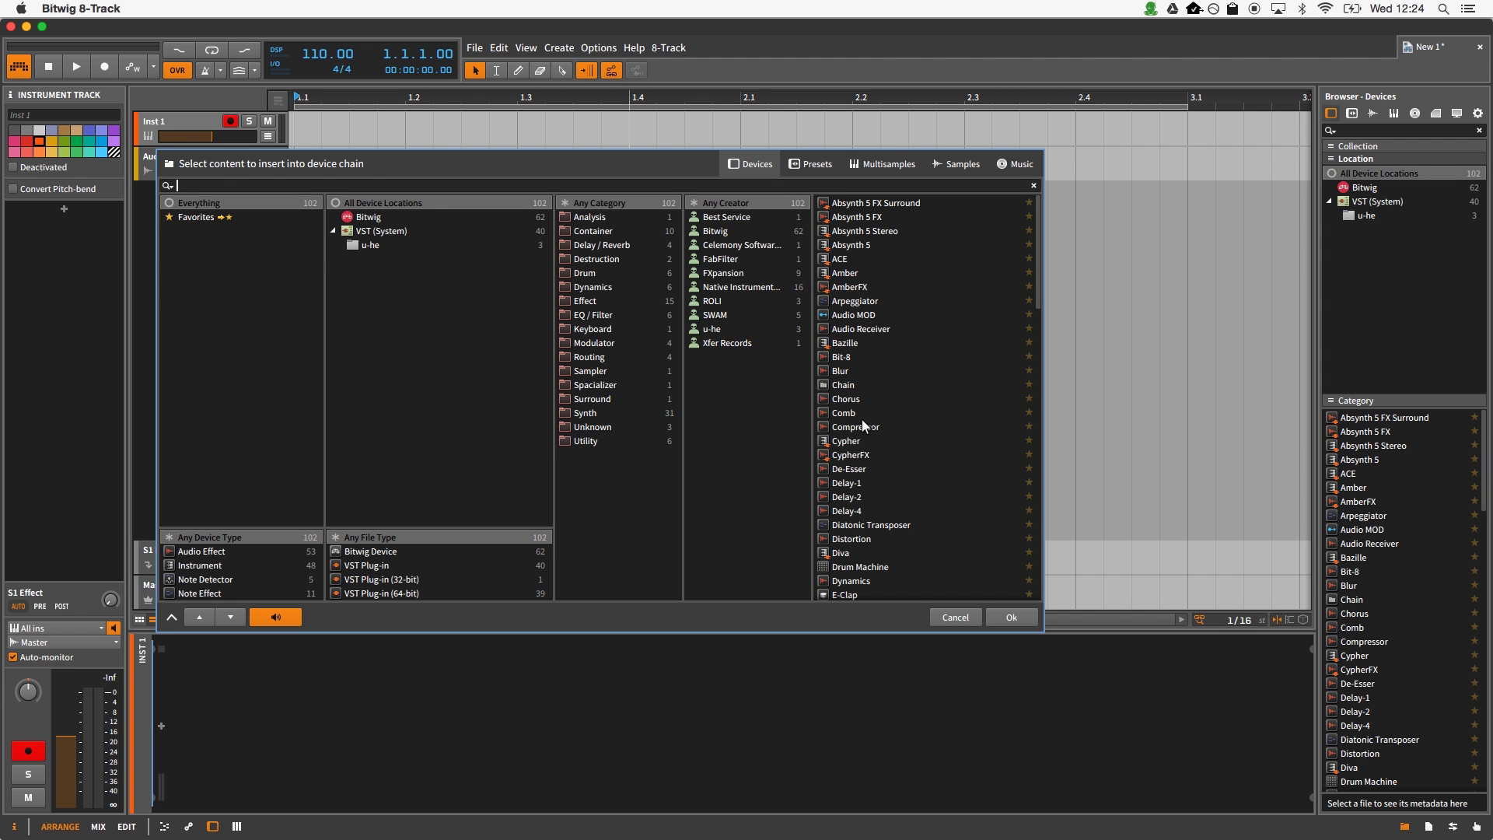
{"action": "scroll", "coordinate": [876, 417], "scroll_direction": "down", "scroll_amount": 10}
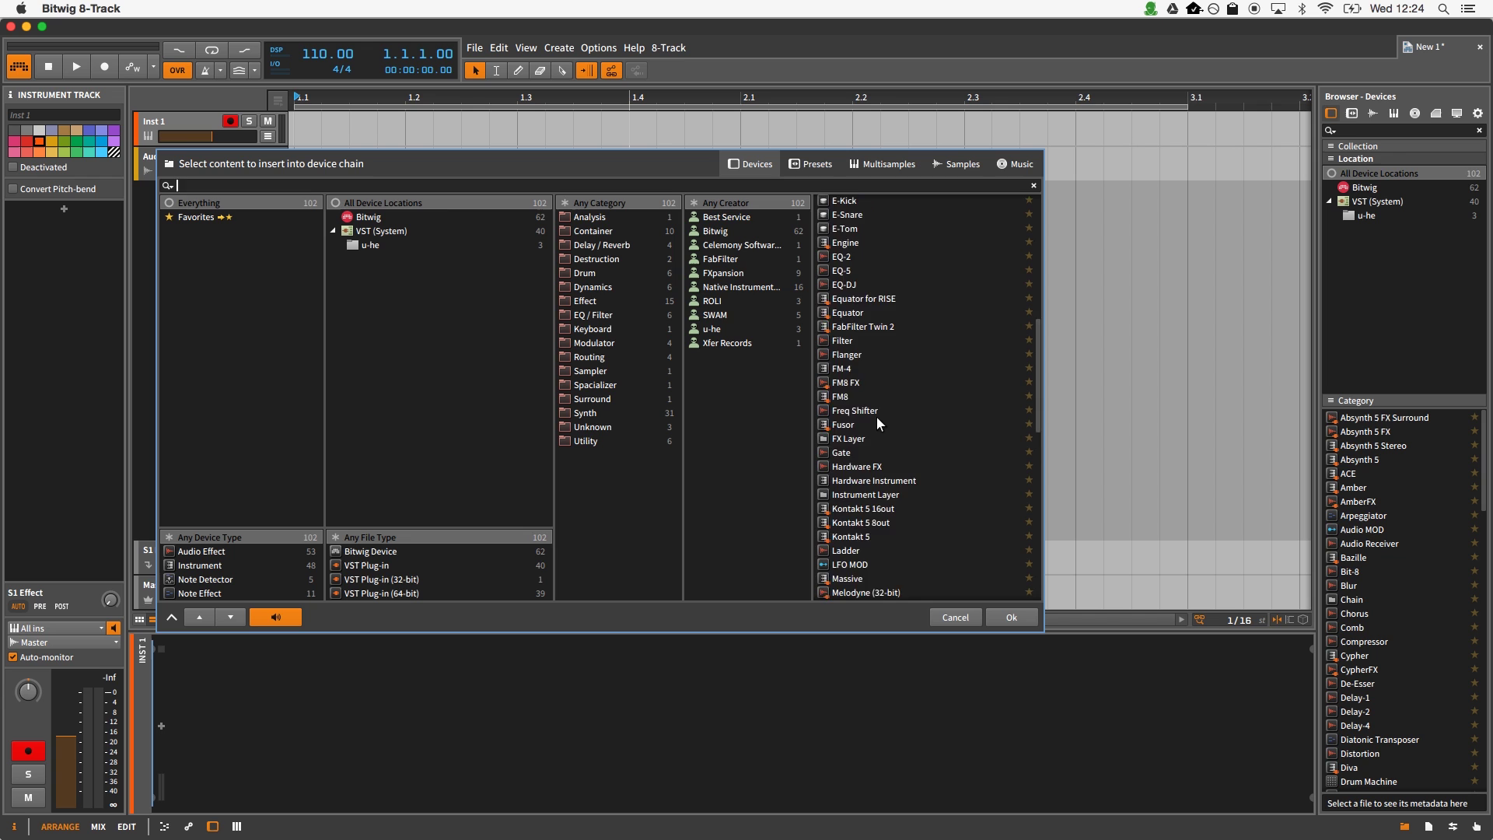
{"action": "scroll", "coordinate": [876, 417], "scroll_direction": "down", "scroll_amount": 8}
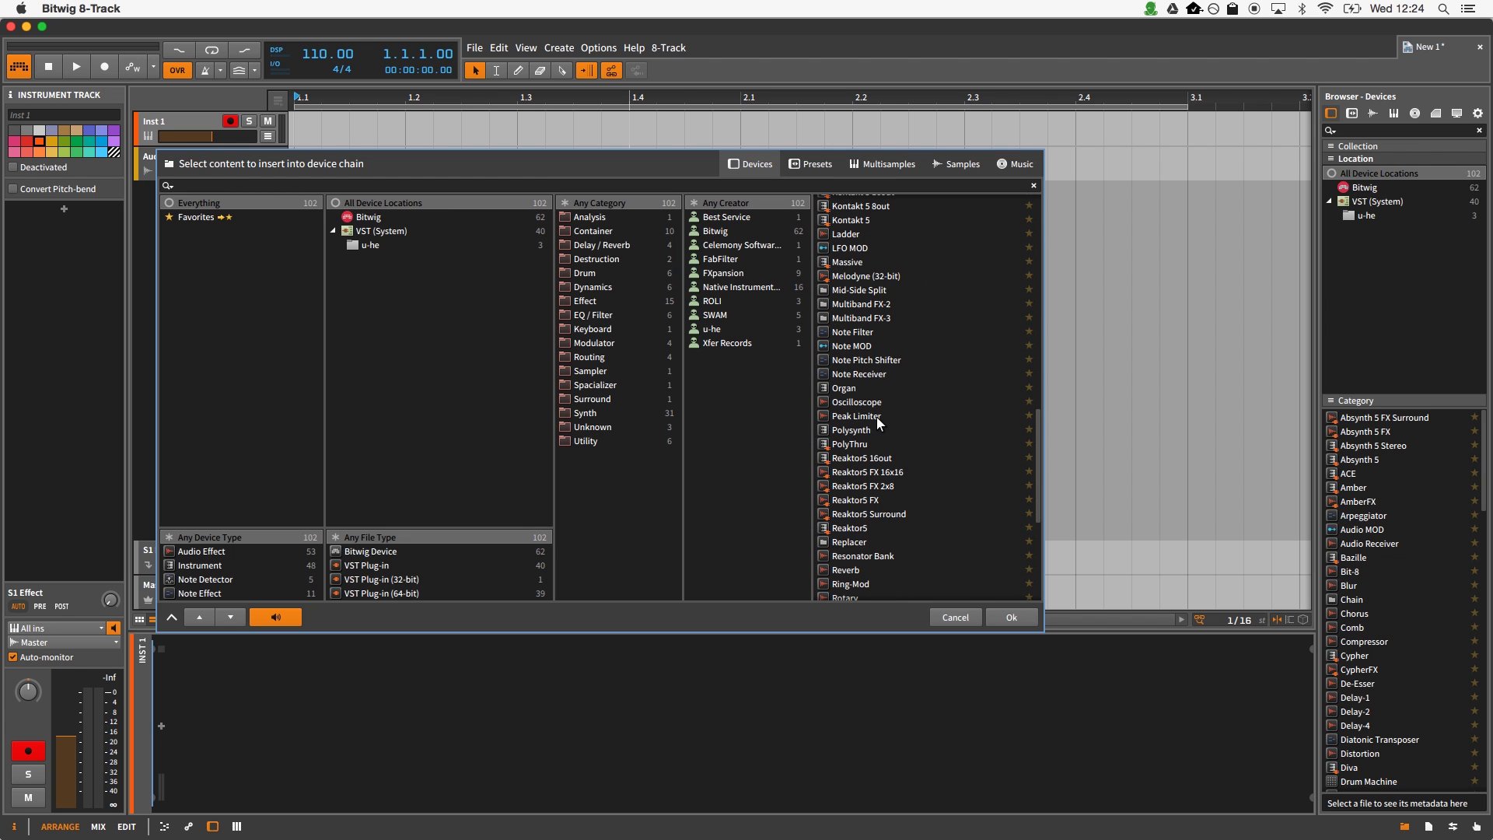
{"action": "double_click", "coordinate": [863, 389]}
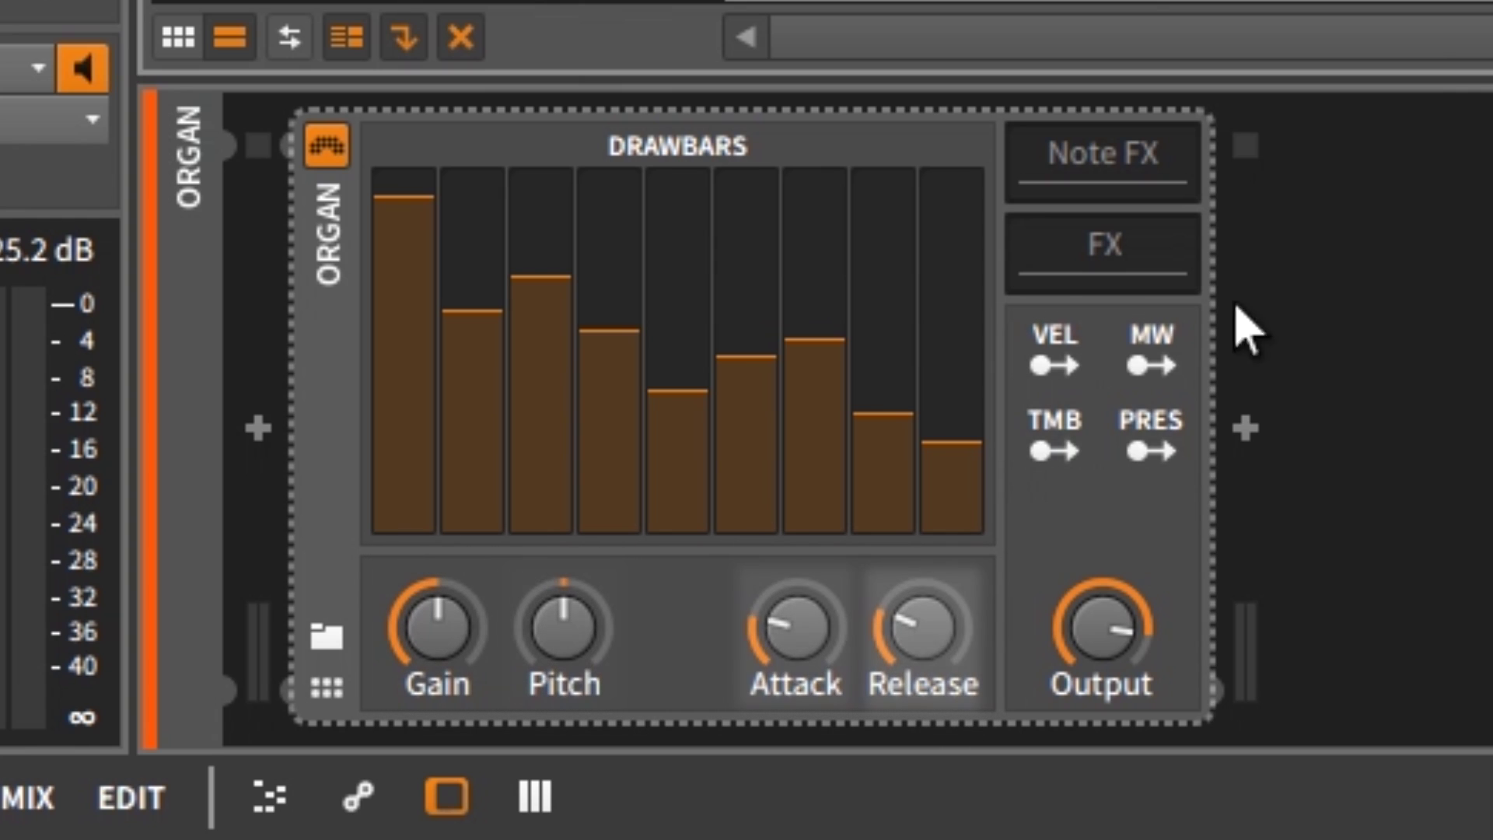
Assign velocity as a modulation source for the Organ's Gain and lower the base Gain level
{"action": "left_click", "coordinate": [1085, 359]}
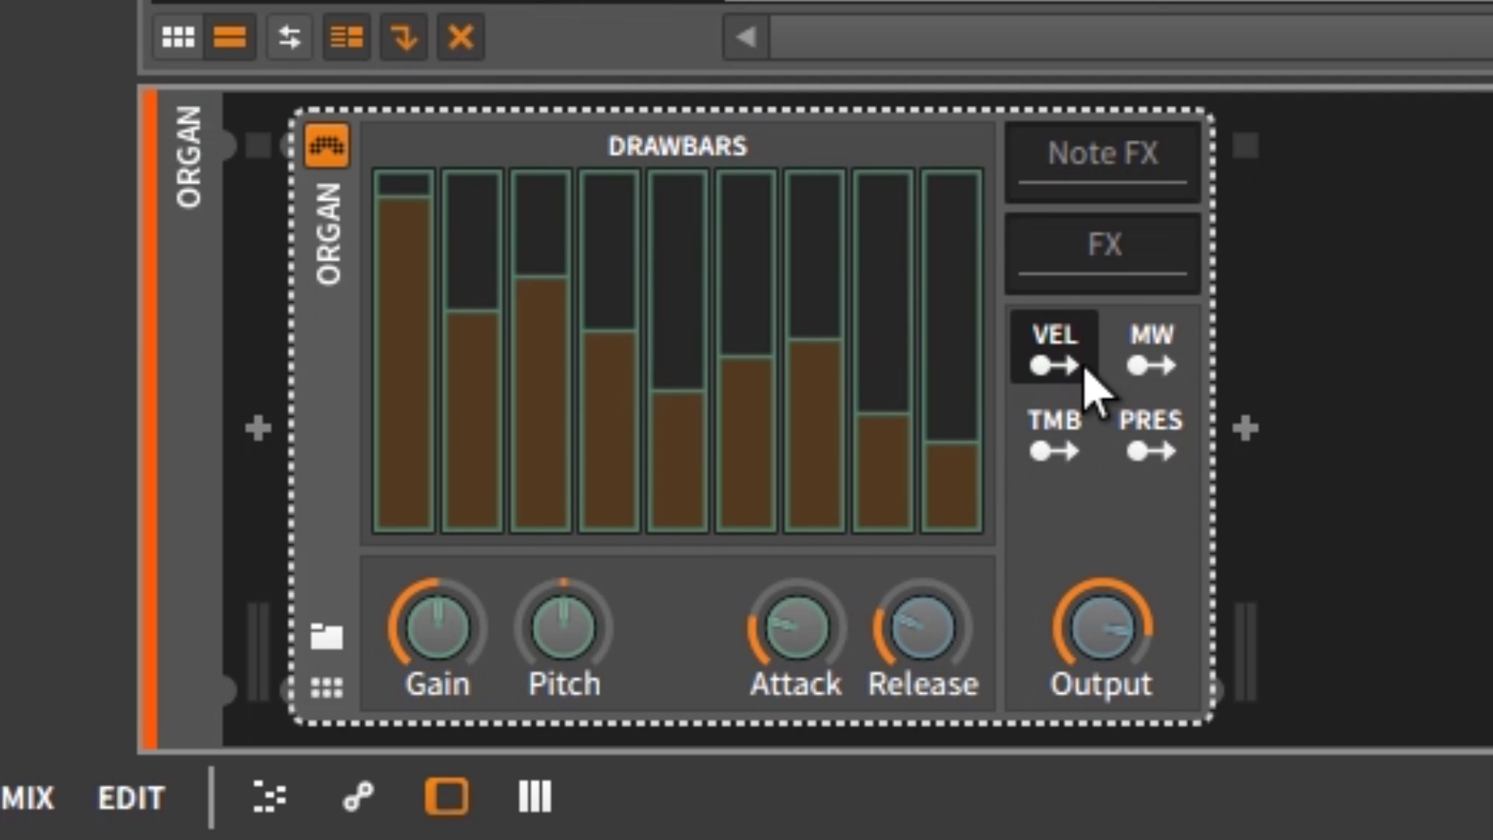
{"action": "left_click_drag", "start_coordinate": [443, 642], "coordinate": [473, 675]}
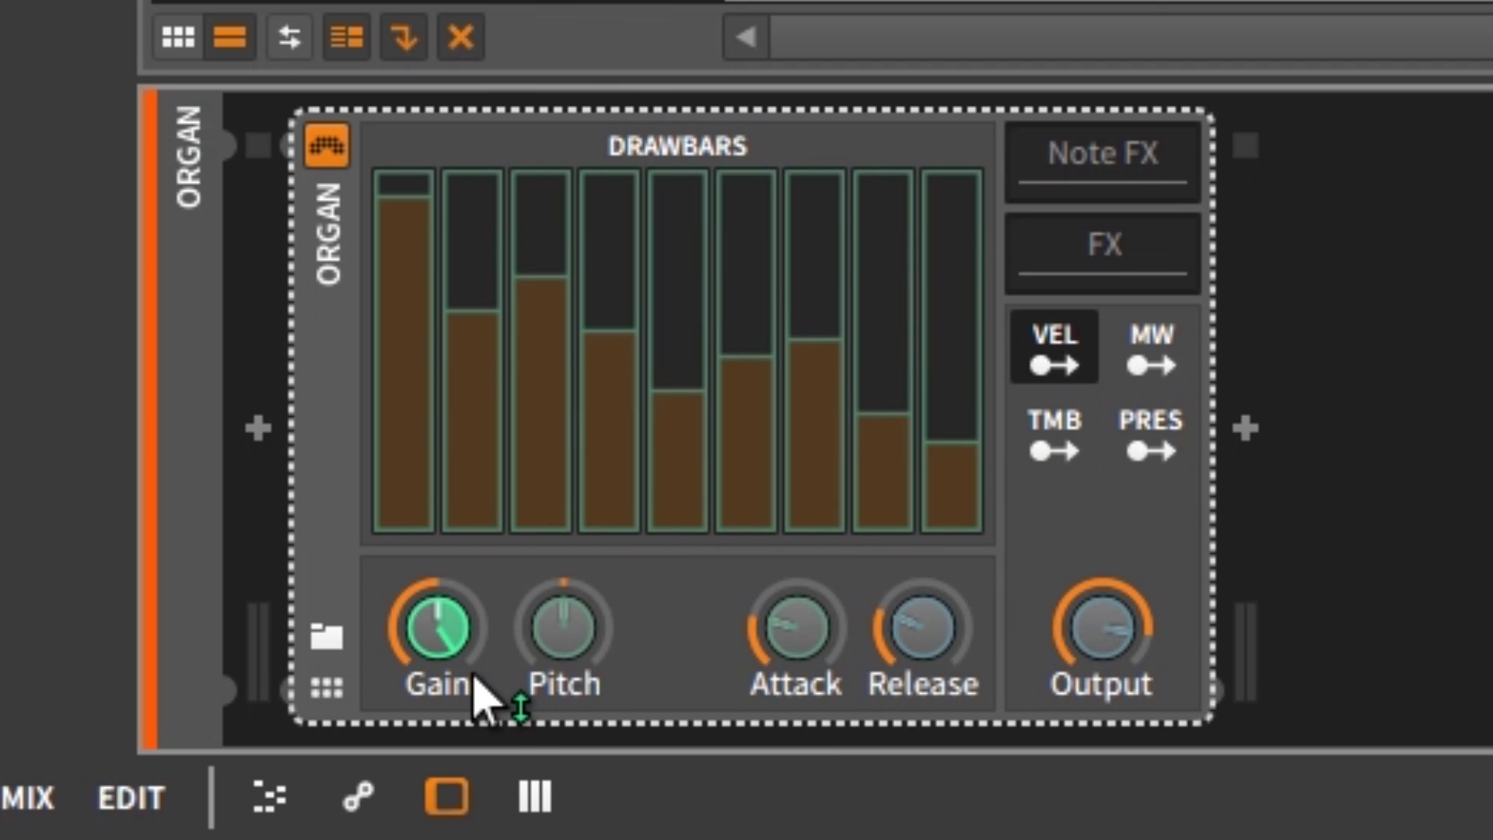
{"action": "mouse_move", "coordinate": [473, 685]}
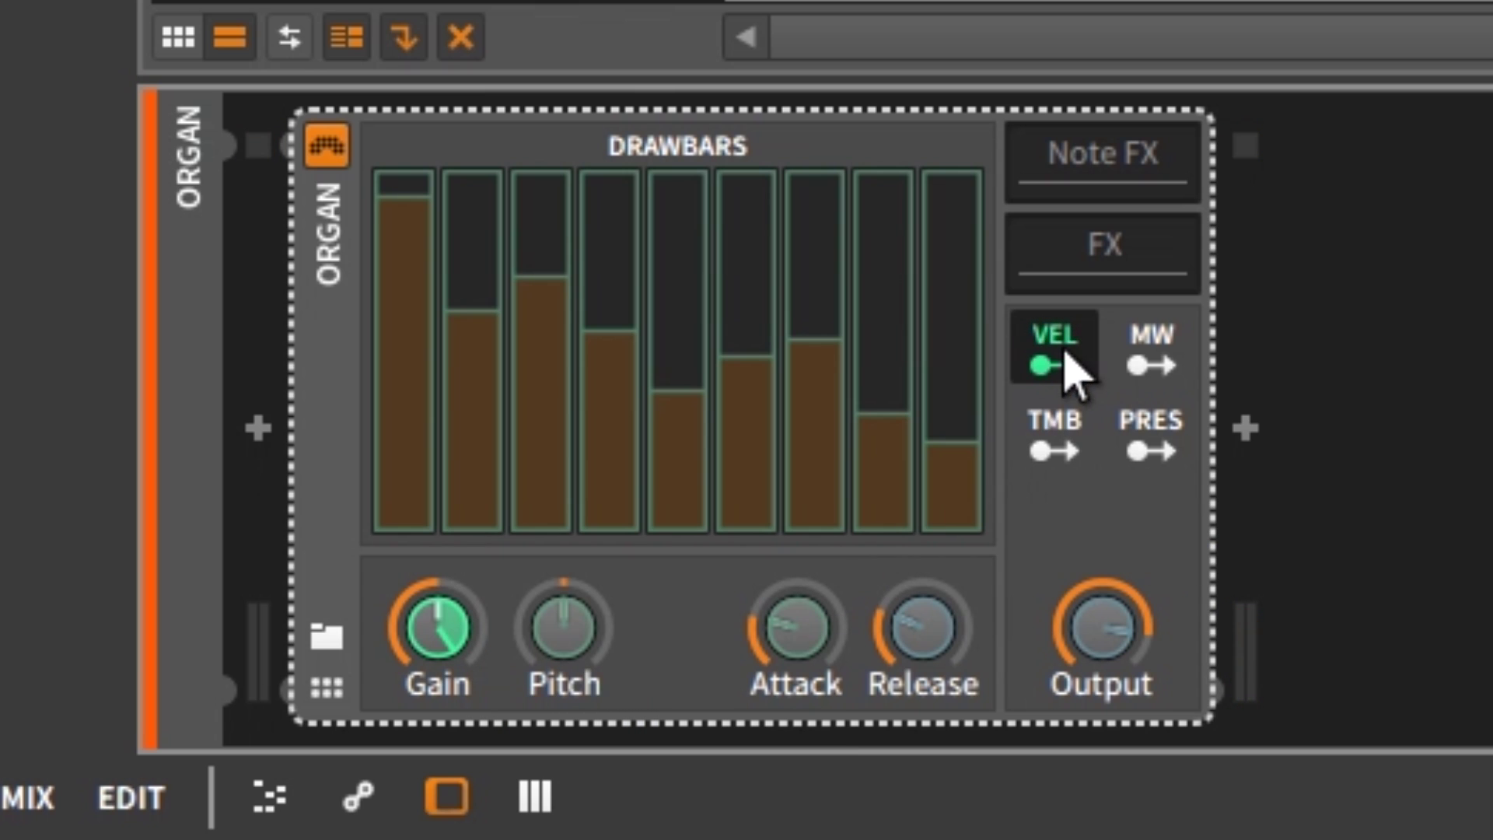
{"action": "left_click", "coordinate": [1040, 372]}
{"action": "left_click_drag", "start_coordinate": [459, 640], "coordinate": [460, 684]}
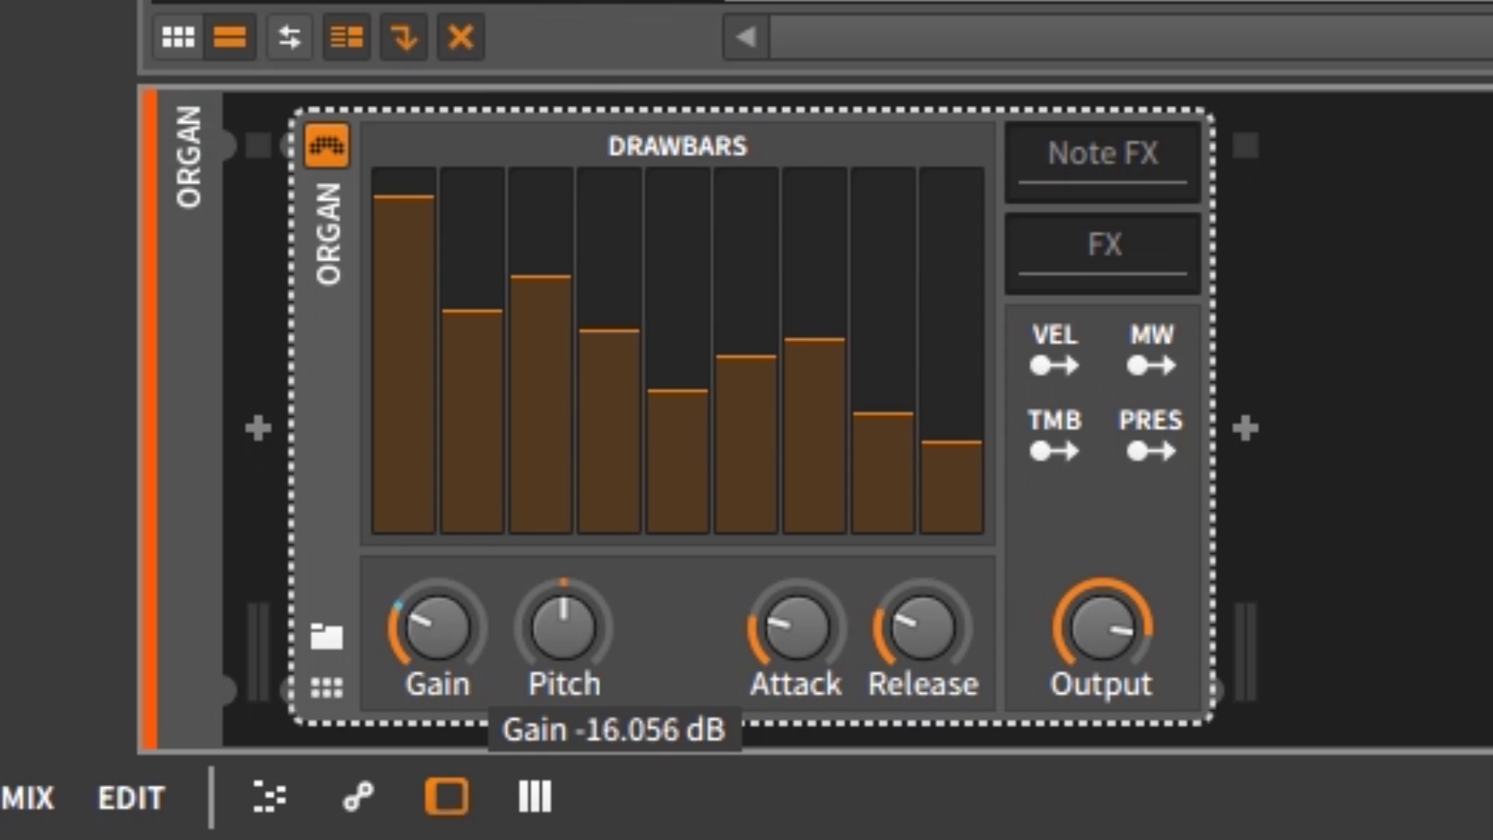
Adjust the velocity modulation amount on the Organ's Gain and raise the base Gain back to its centre position
{"action": "left_click", "coordinate": [1053, 373]}
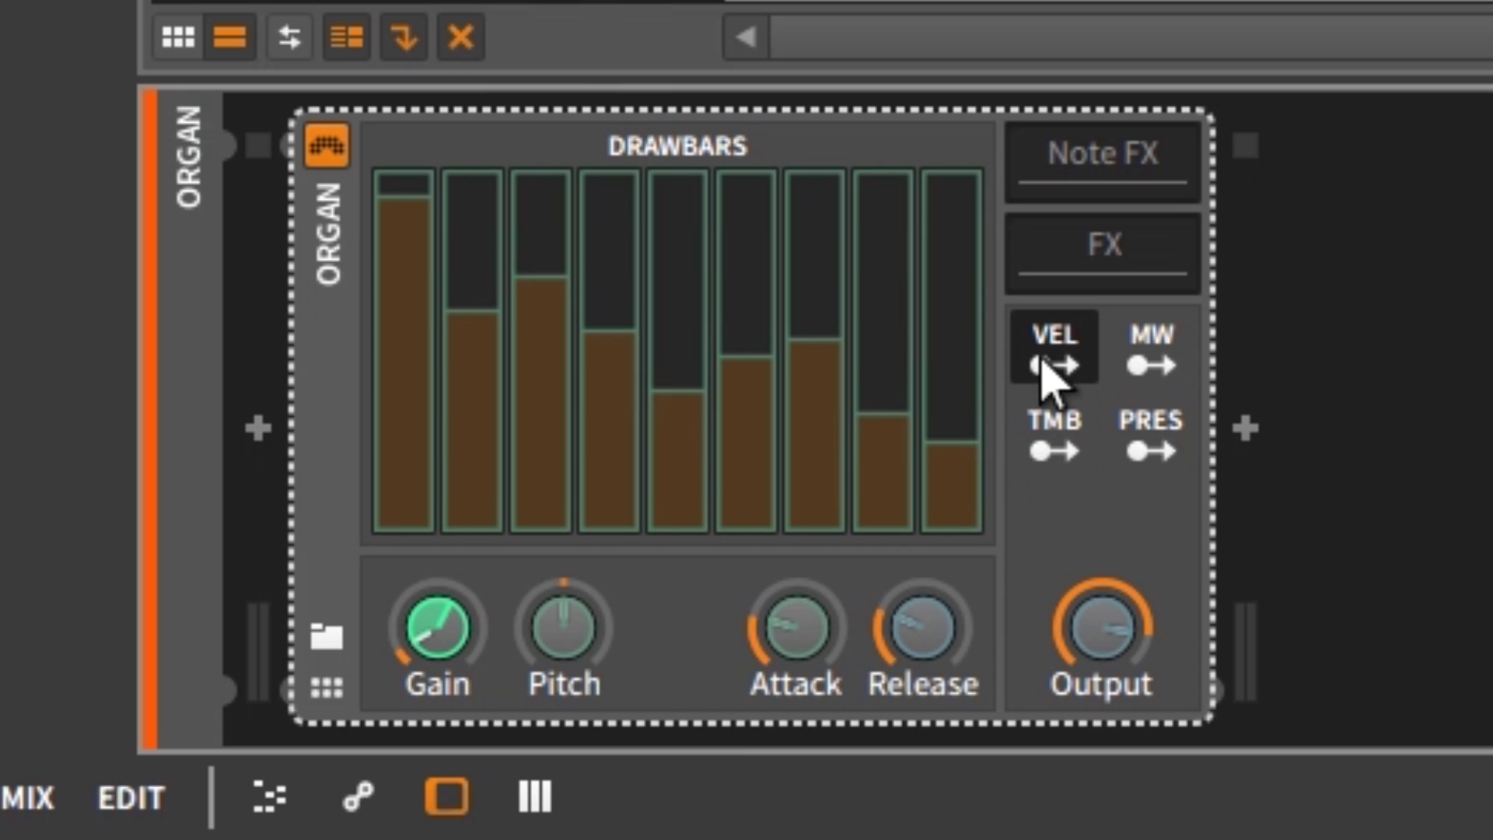
{"action": "left_click_drag", "start_coordinate": [481, 638], "coordinate": [481, 599]}
{"action": "left_click", "coordinate": [1044, 372]}
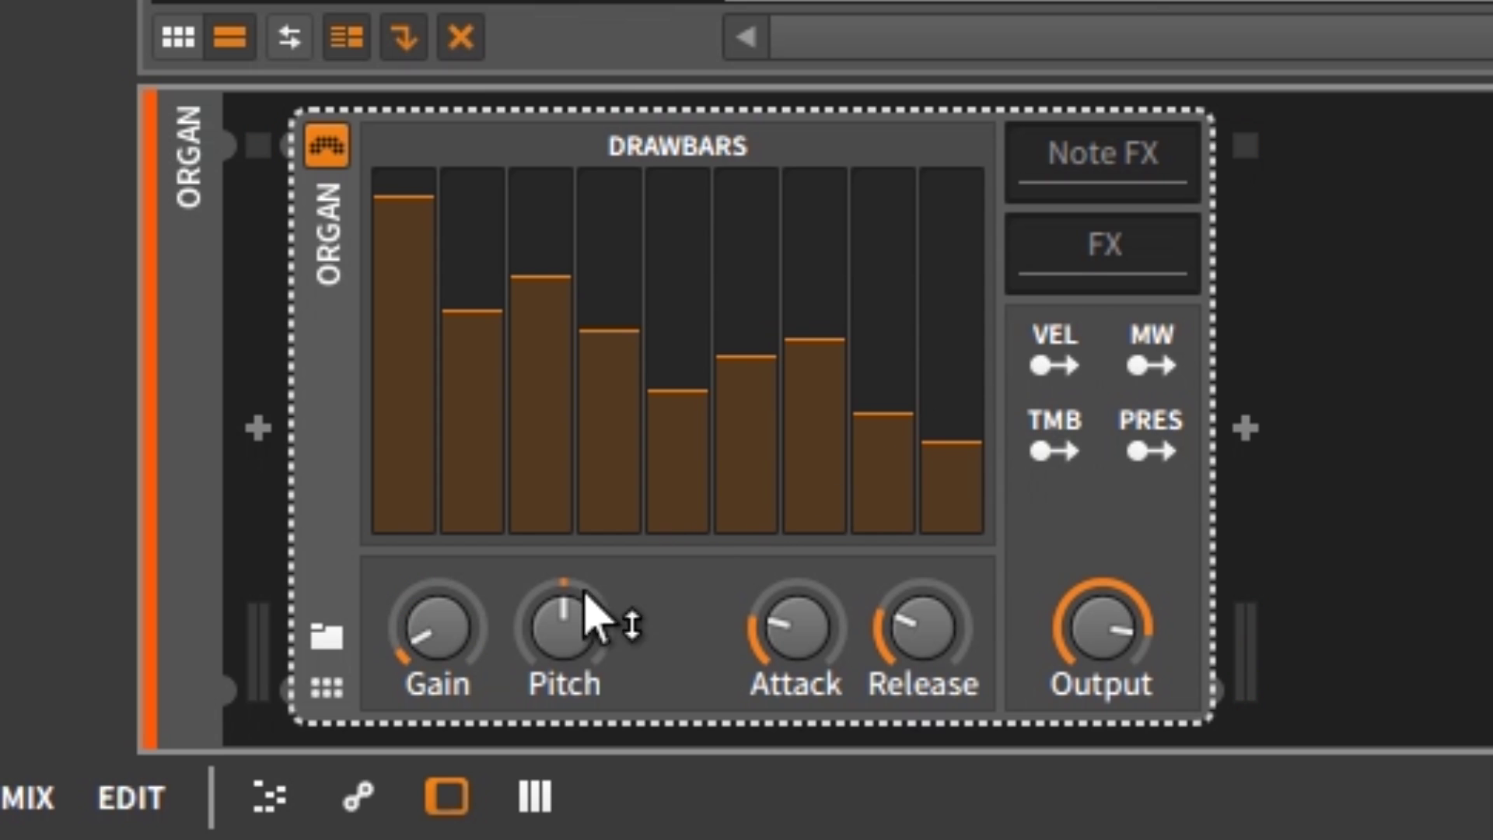
{"action": "left_click_drag", "start_coordinate": [437, 630], "coordinate": [437, 587]}
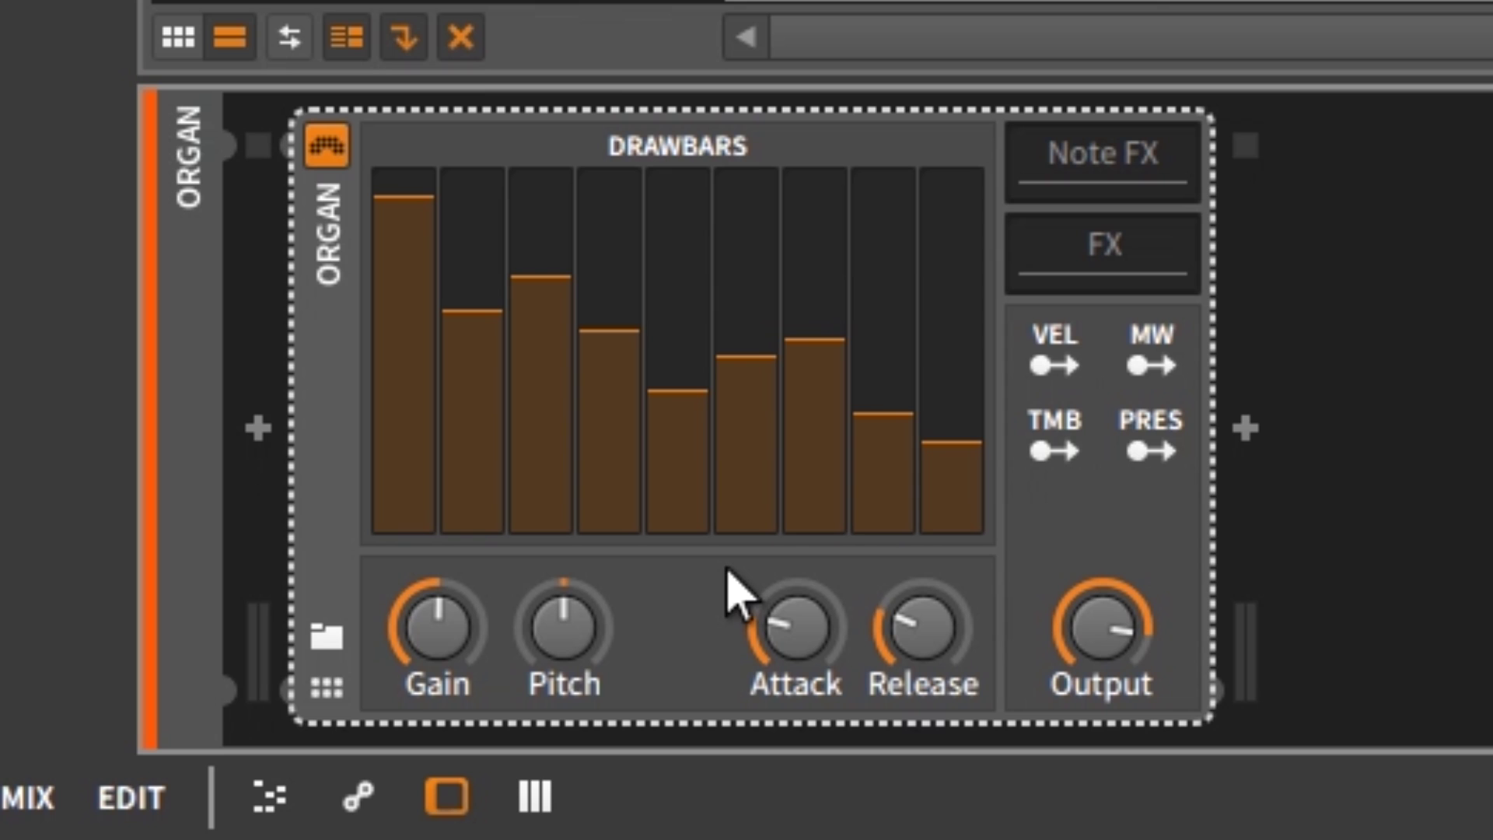
Map pressure to the Organ's second through sixth drawbars, lowering the second, third and sixth and raising the fourth and fifth
{"action": "left_click", "coordinate": [1162, 464]}
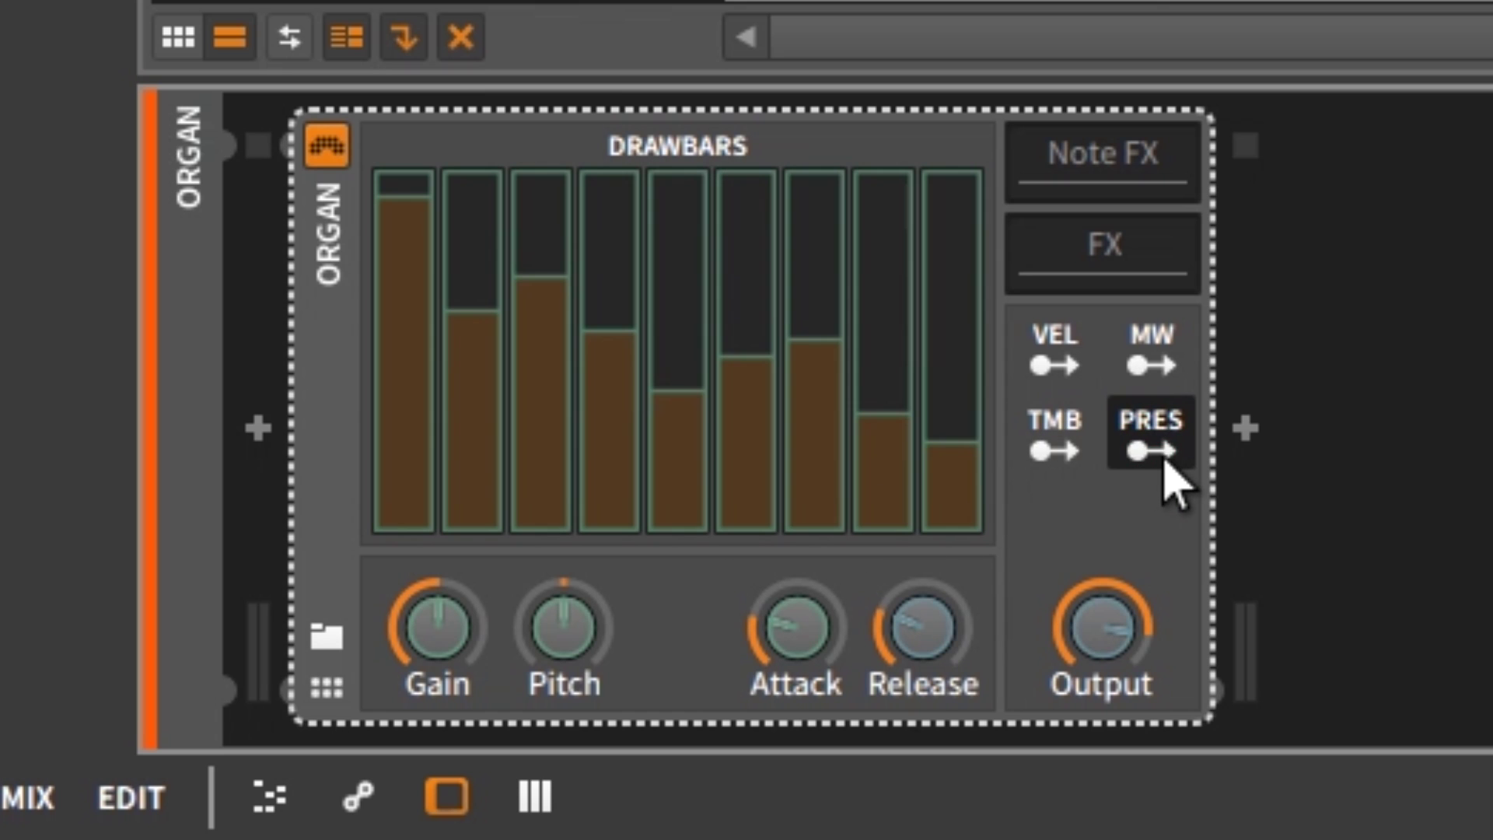
{"action": "left_click_drag", "start_coordinate": [476, 360], "coordinate": [477, 459]}
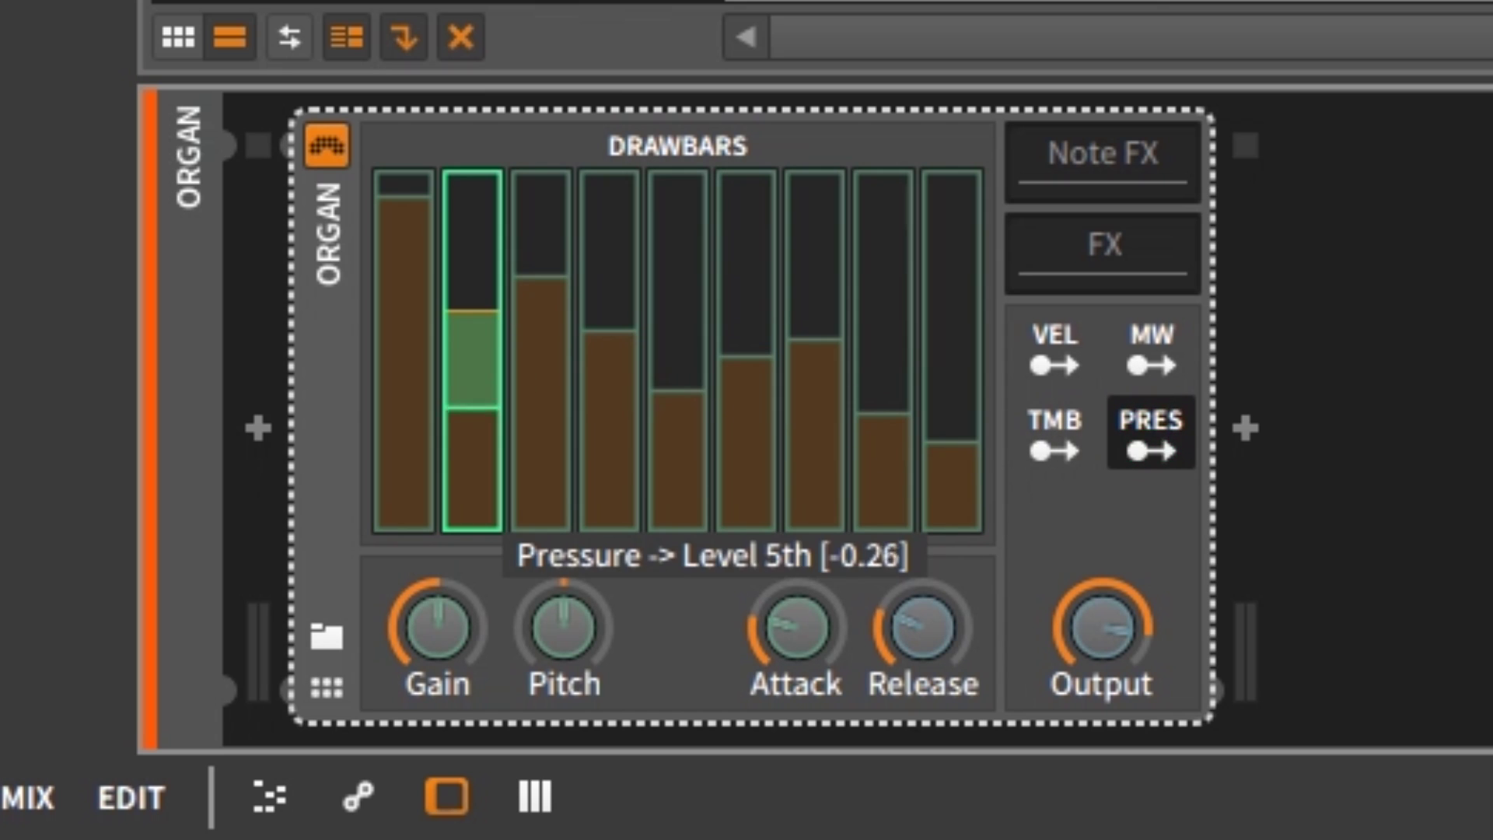
{"action": "left_click_drag", "start_coordinate": [537, 360], "coordinate": [536, 517]}
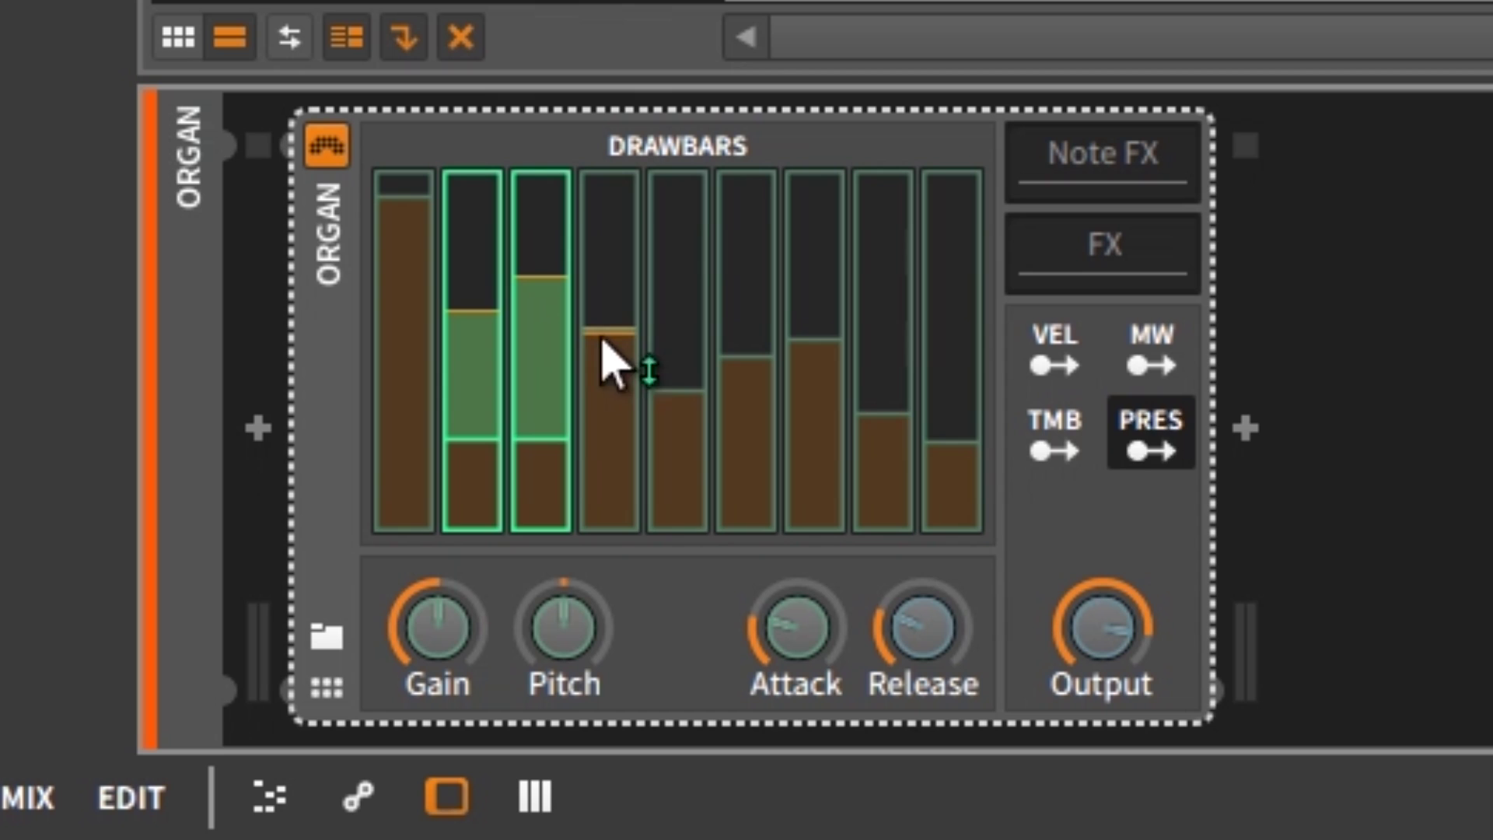
{"action": "left_click_drag", "start_coordinate": [633, 427], "coordinate": [633, 328]}
{"action": "left_click_drag", "start_coordinate": [697, 501], "coordinate": [697, 338]}
{"action": "left_click_drag", "start_coordinate": [760, 443], "coordinate": [760, 575]}
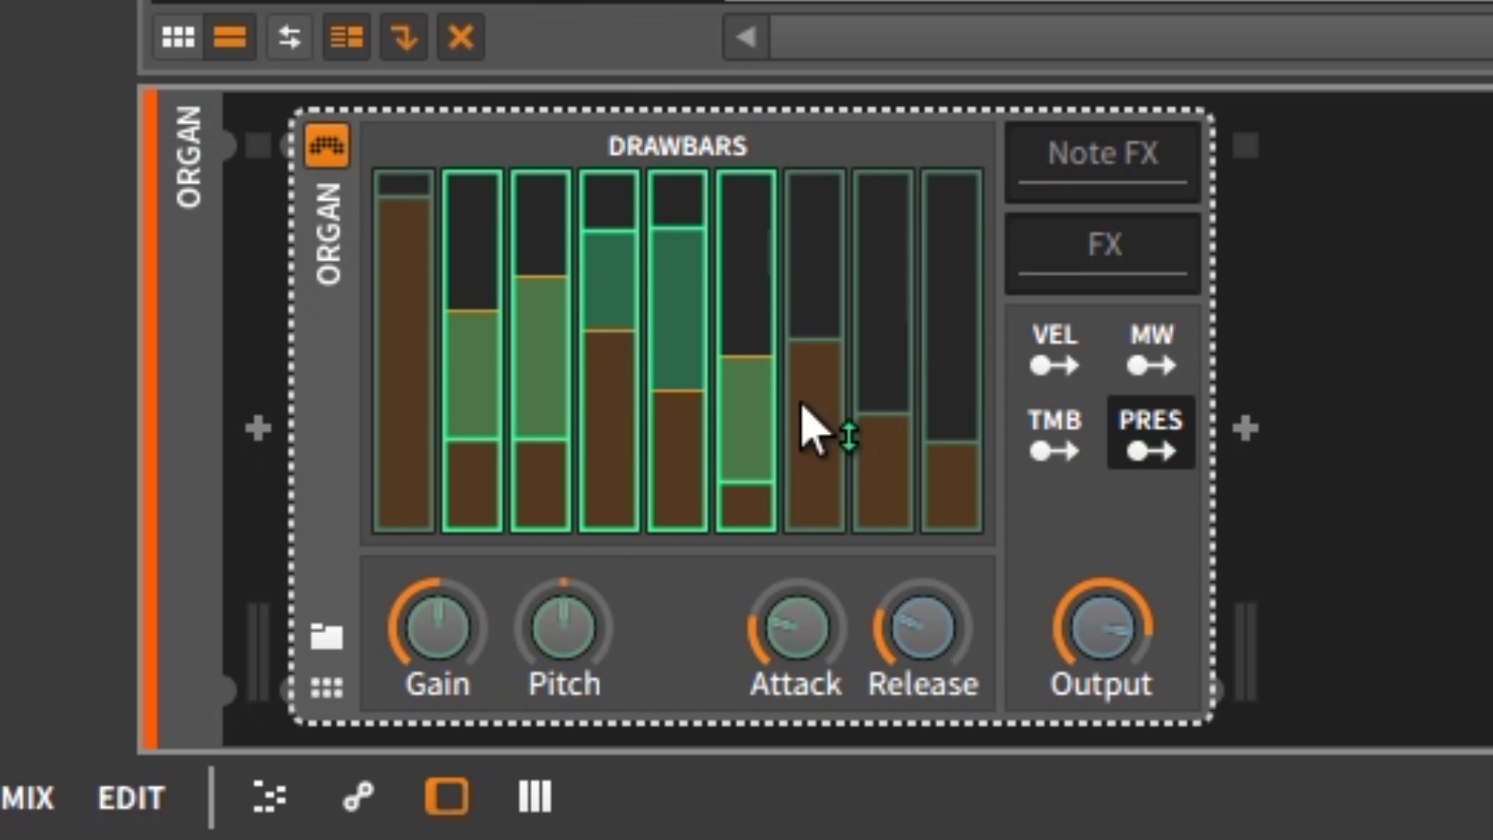
Extend the pressure modulation to the last three drawbars, raising the seventh and ninth and lowering the eighth, and finish the mapping
{"action": "left_click_drag", "start_coordinate": [809, 428], "coordinate": [809, 318]}
{"action": "left_click_drag", "start_coordinate": [952, 436], "coordinate": [952, 231]}
{"action": "left_click_drag", "start_coordinate": [894, 493], "coordinate": [893, 593]}
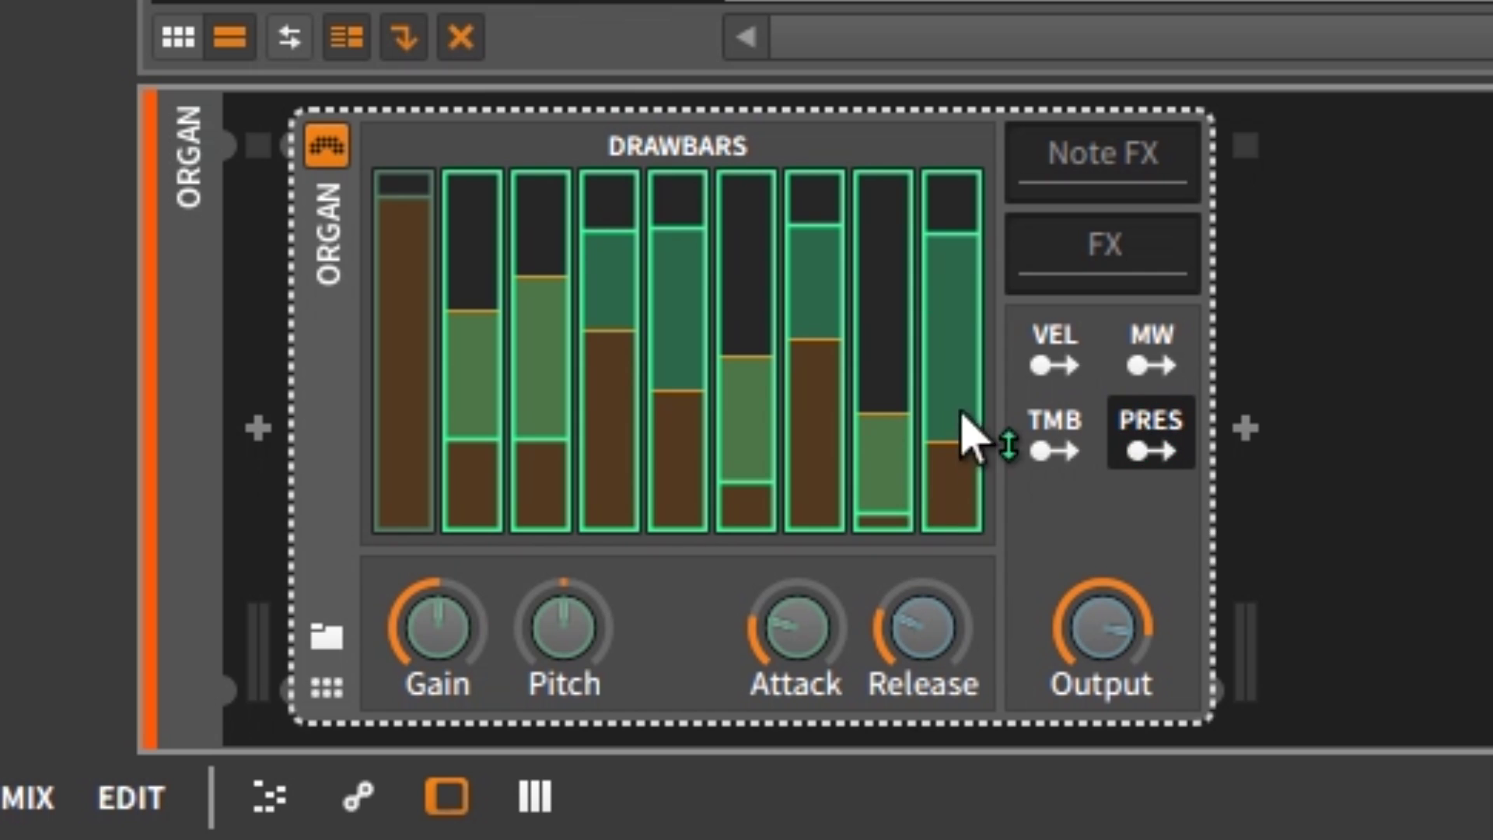
{"action": "left_click", "coordinate": [1152, 450]}
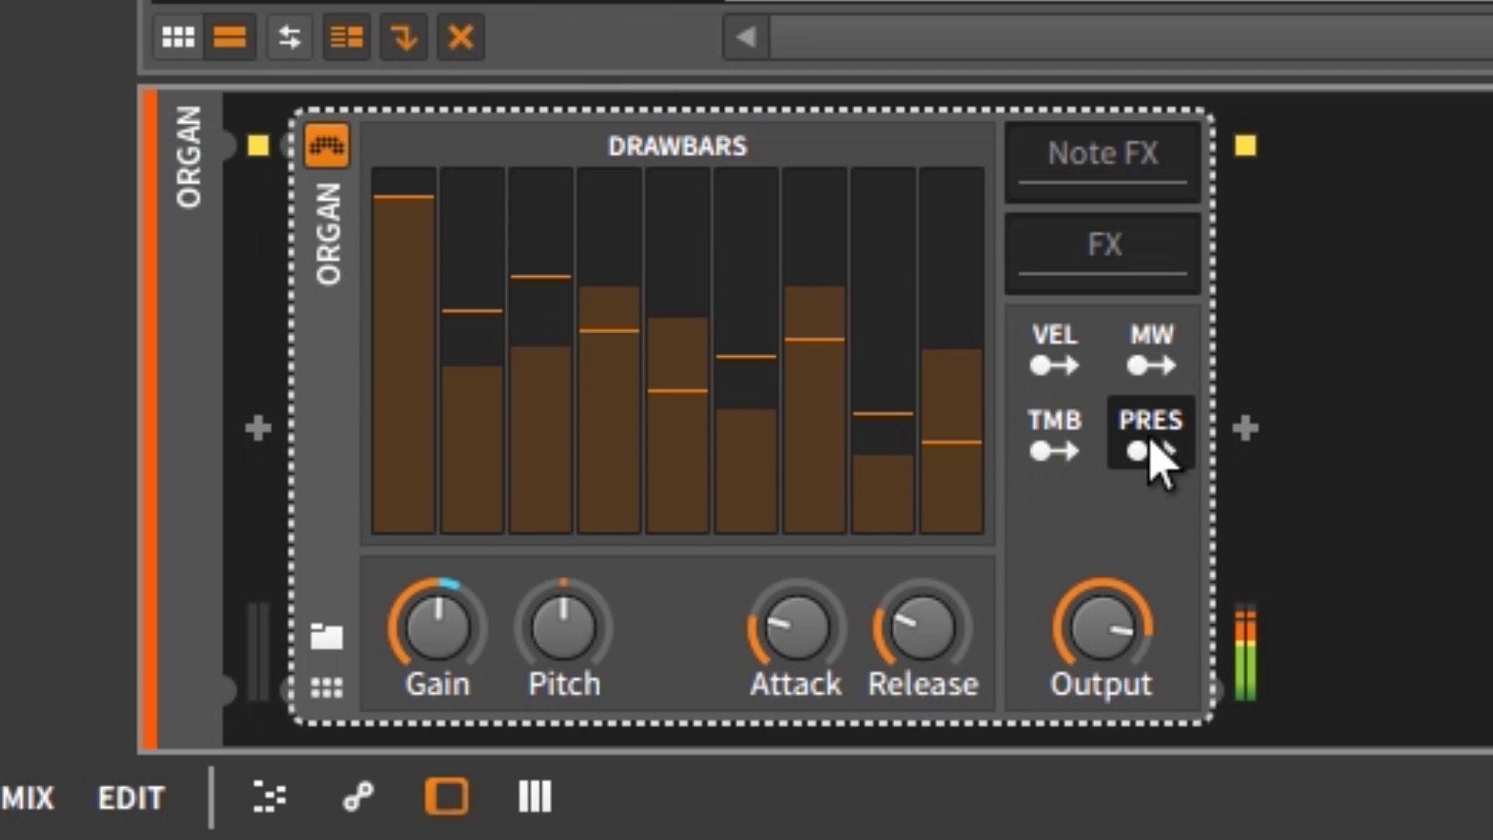
Assign timbre as an upward modulation source for the Organ's Pitch
{"action": "left_click", "coordinate": [1083, 447]}
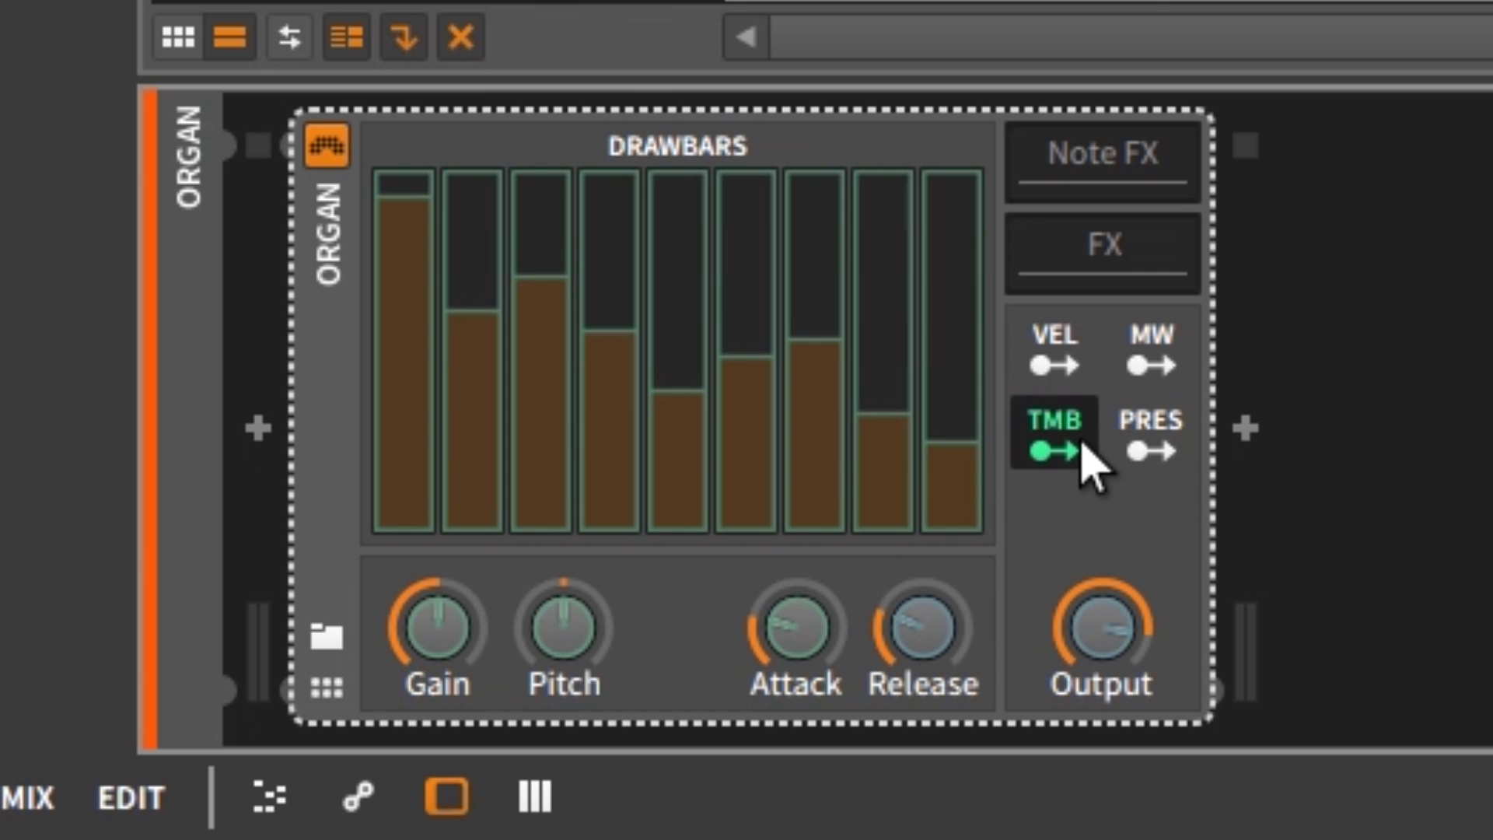
{"action": "left_click_drag", "start_coordinate": [609, 633], "coordinate": [610, 510]}
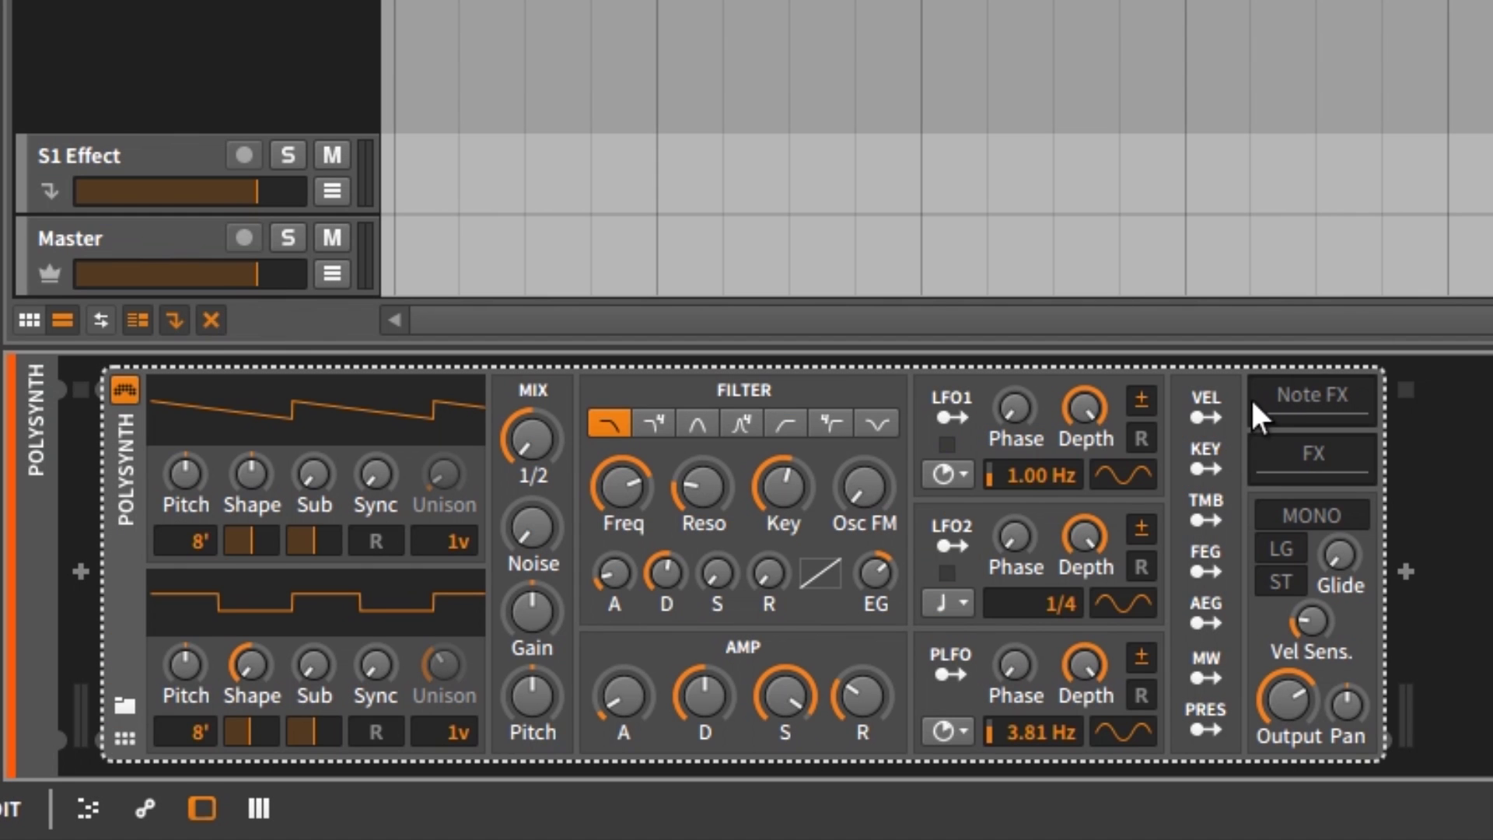
Assign velocity as a modulation source for the Polysynth's 1/2 oscillator mix
{"action": "left_click", "coordinate": [1229, 412]}
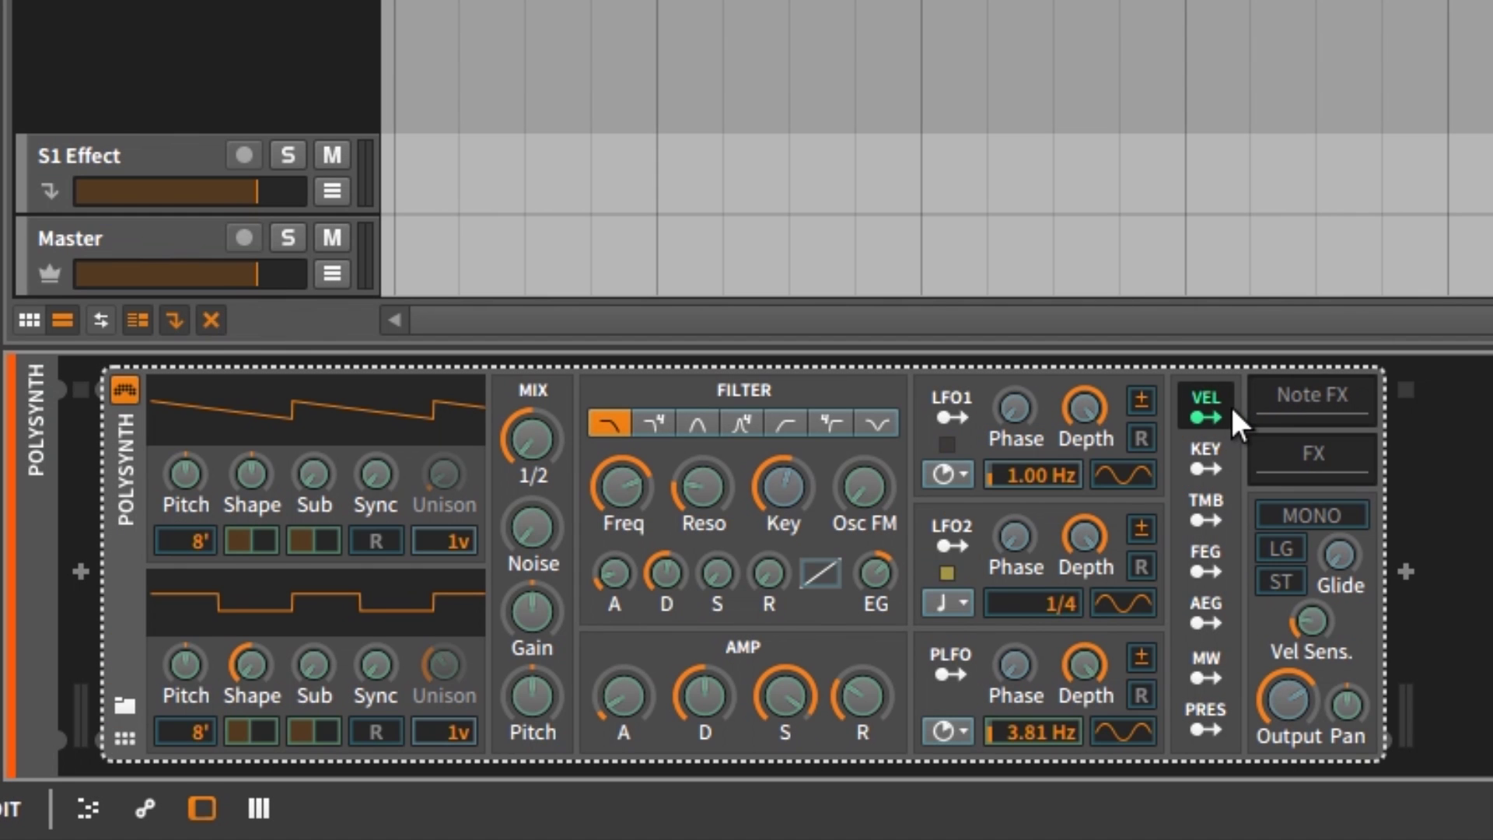
{"action": "left_click", "coordinate": [1205, 417]}
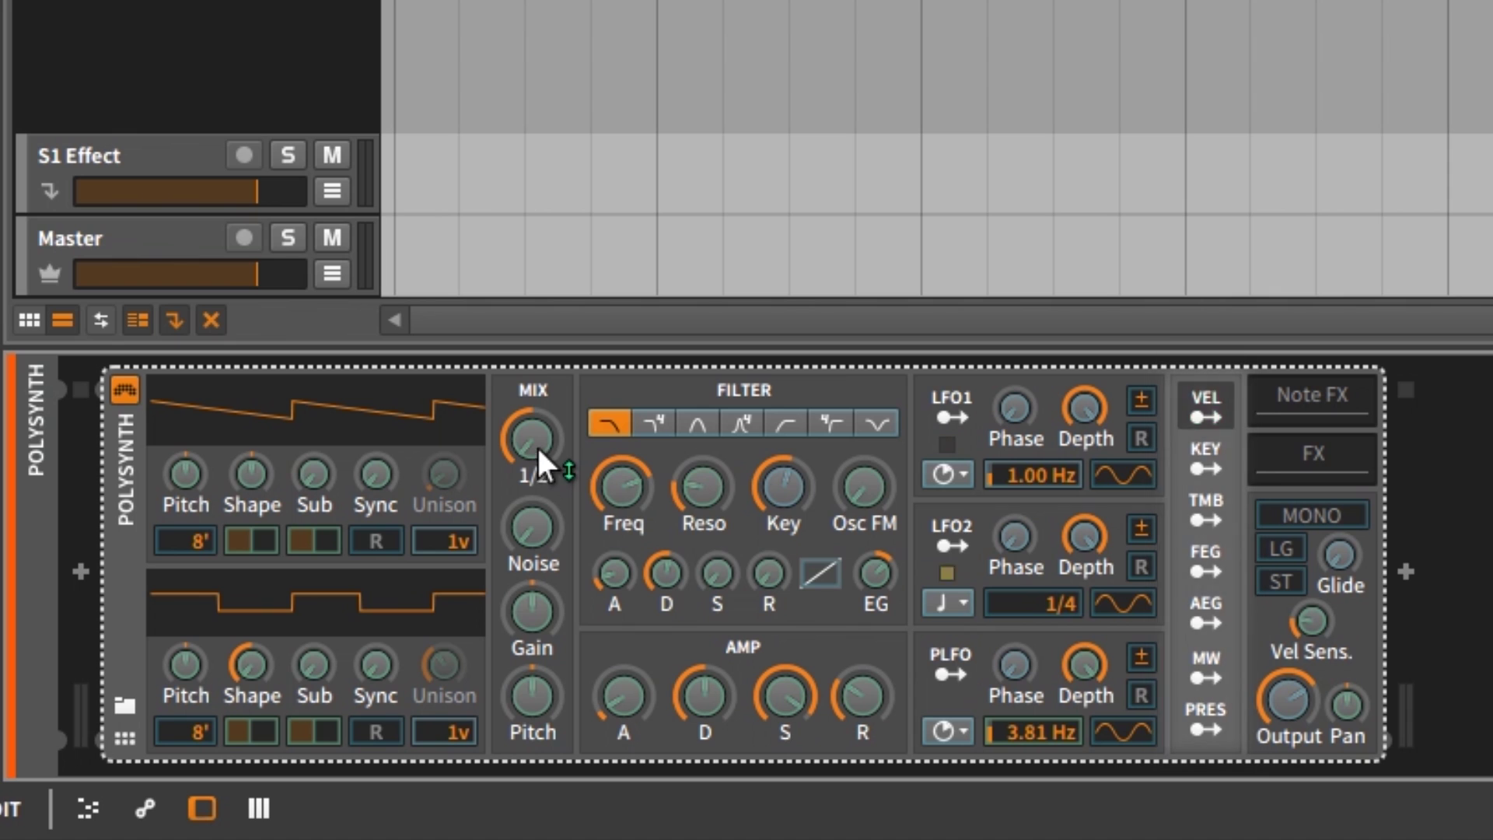
{"action": "left_click_drag", "start_coordinate": [543, 465], "coordinate": [543, 451]}
{"action": "left_click", "coordinate": [1197, 410]}
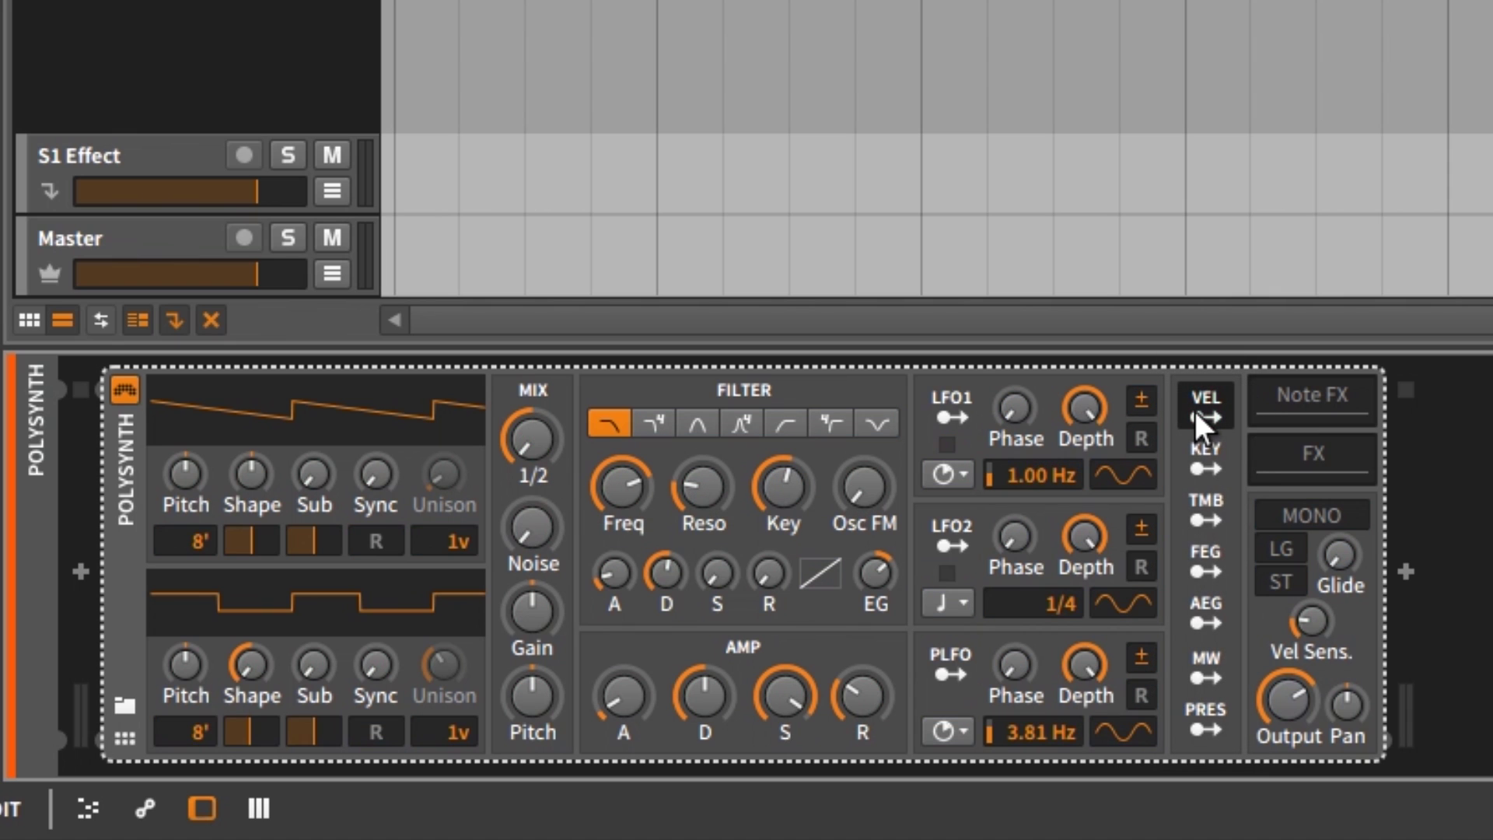
Assign timbre as a modulation source for the Polysynth's filter frequency
{"action": "left_click", "coordinate": [1216, 521]}
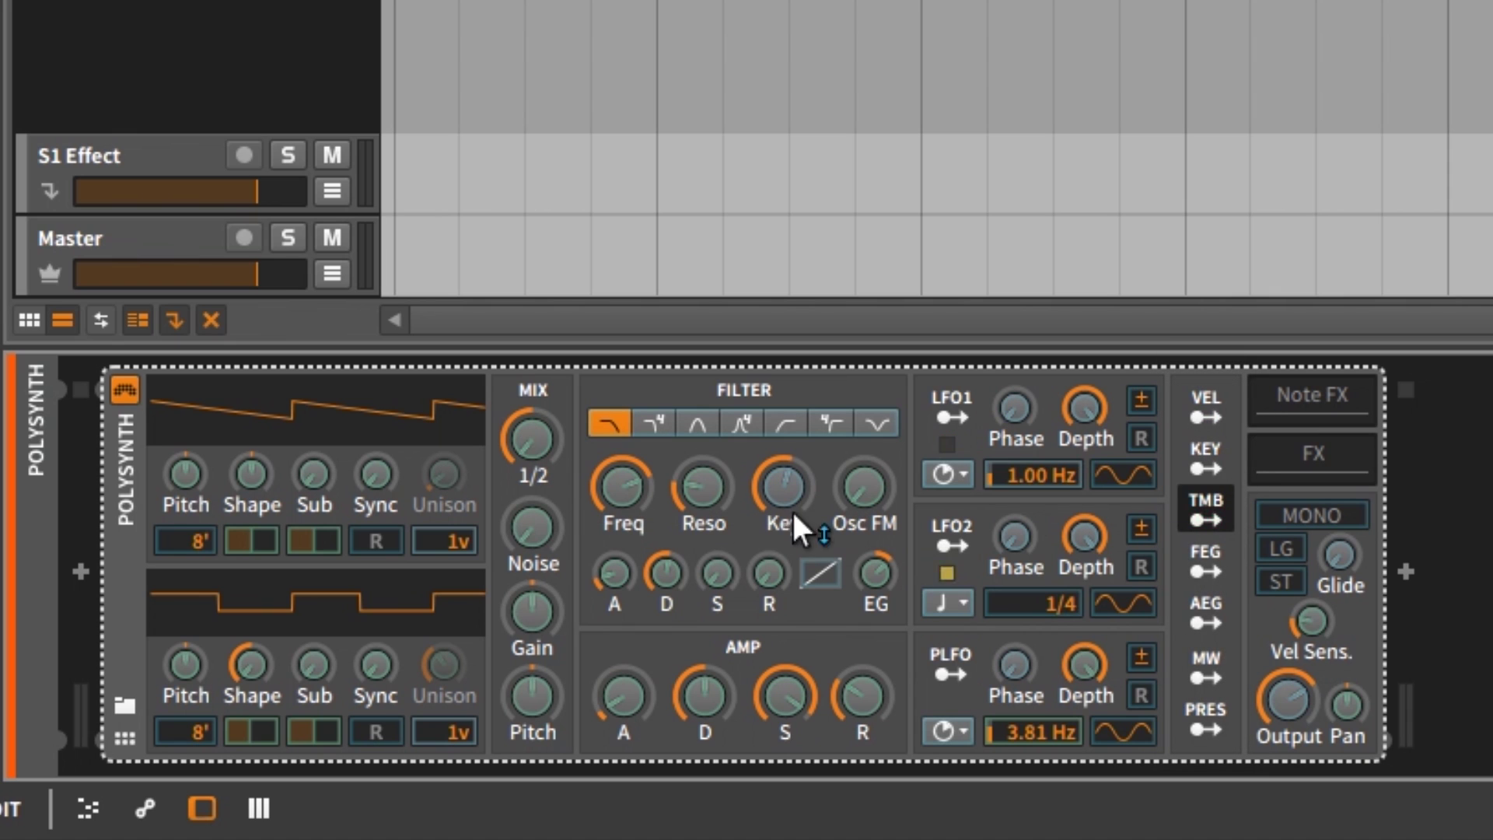
{"action": "left_click_drag", "start_coordinate": [609, 492], "coordinate": [611, 480]}
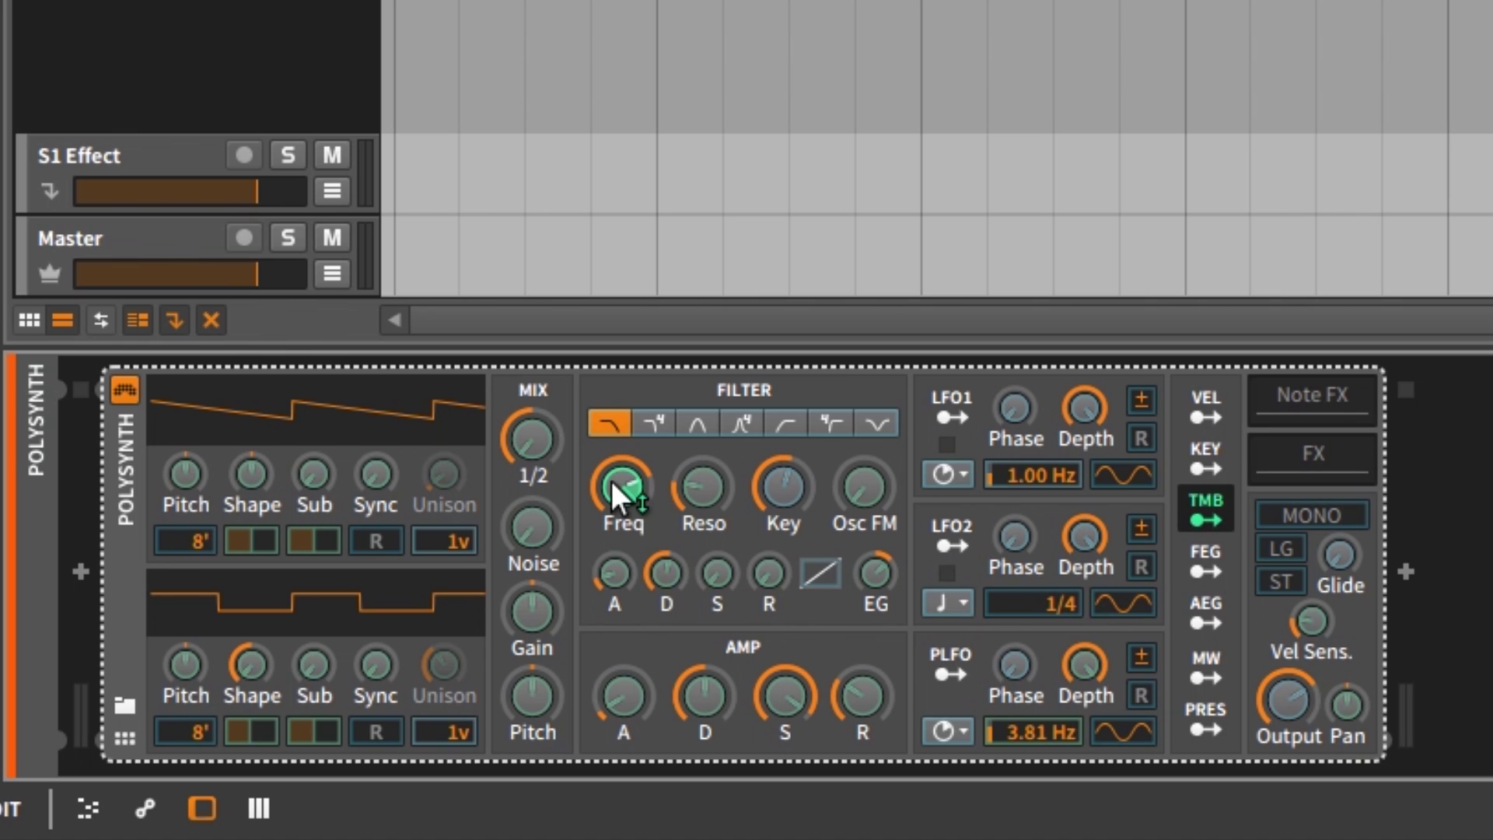
{"action": "left_click", "coordinate": [1214, 502]}
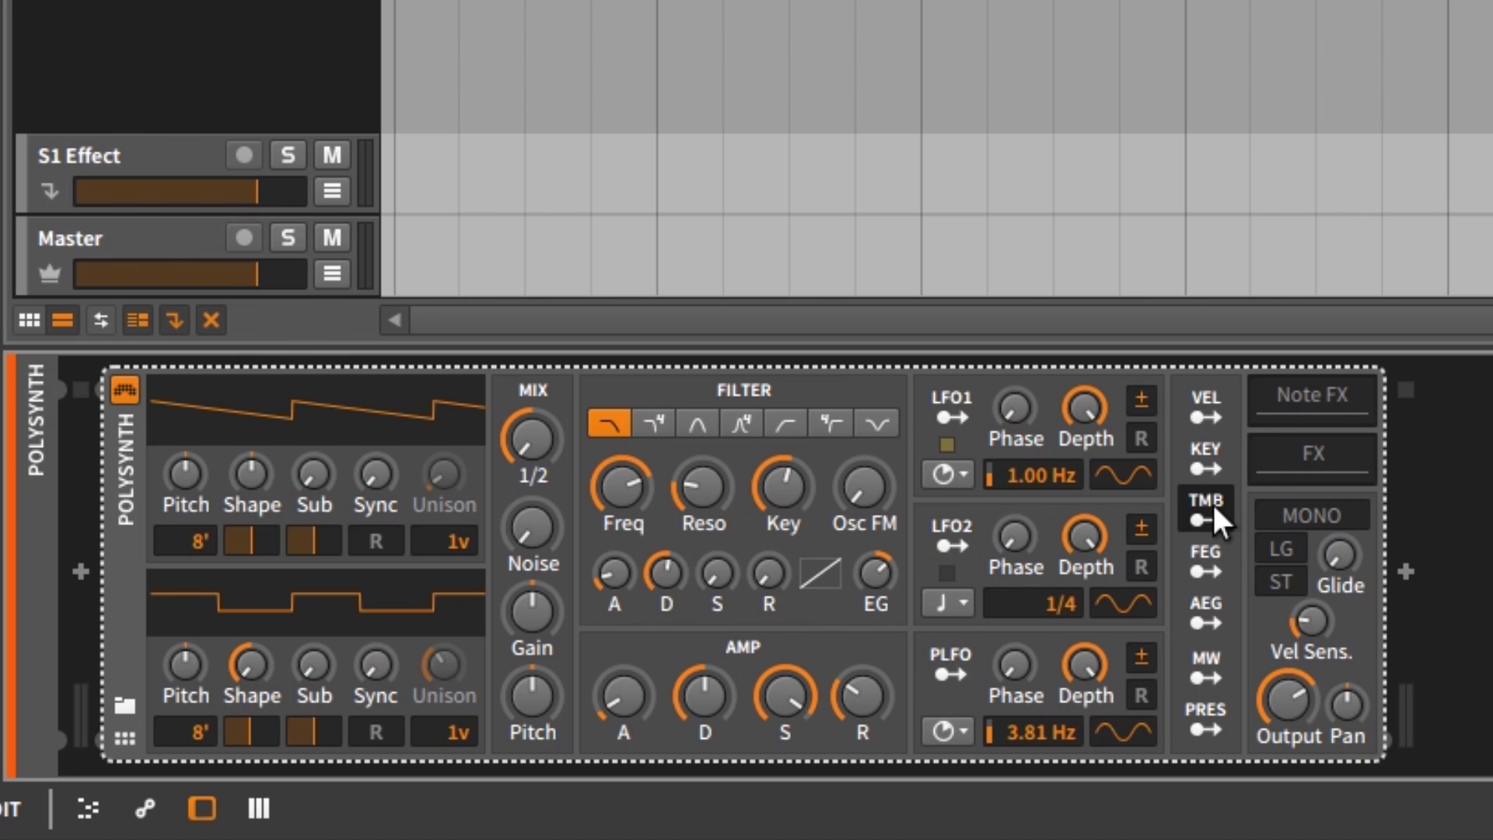
Assign pressure as a modulation source for the Polysynth's Output level
{"action": "left_click", "coordinate": [1217, 719]}
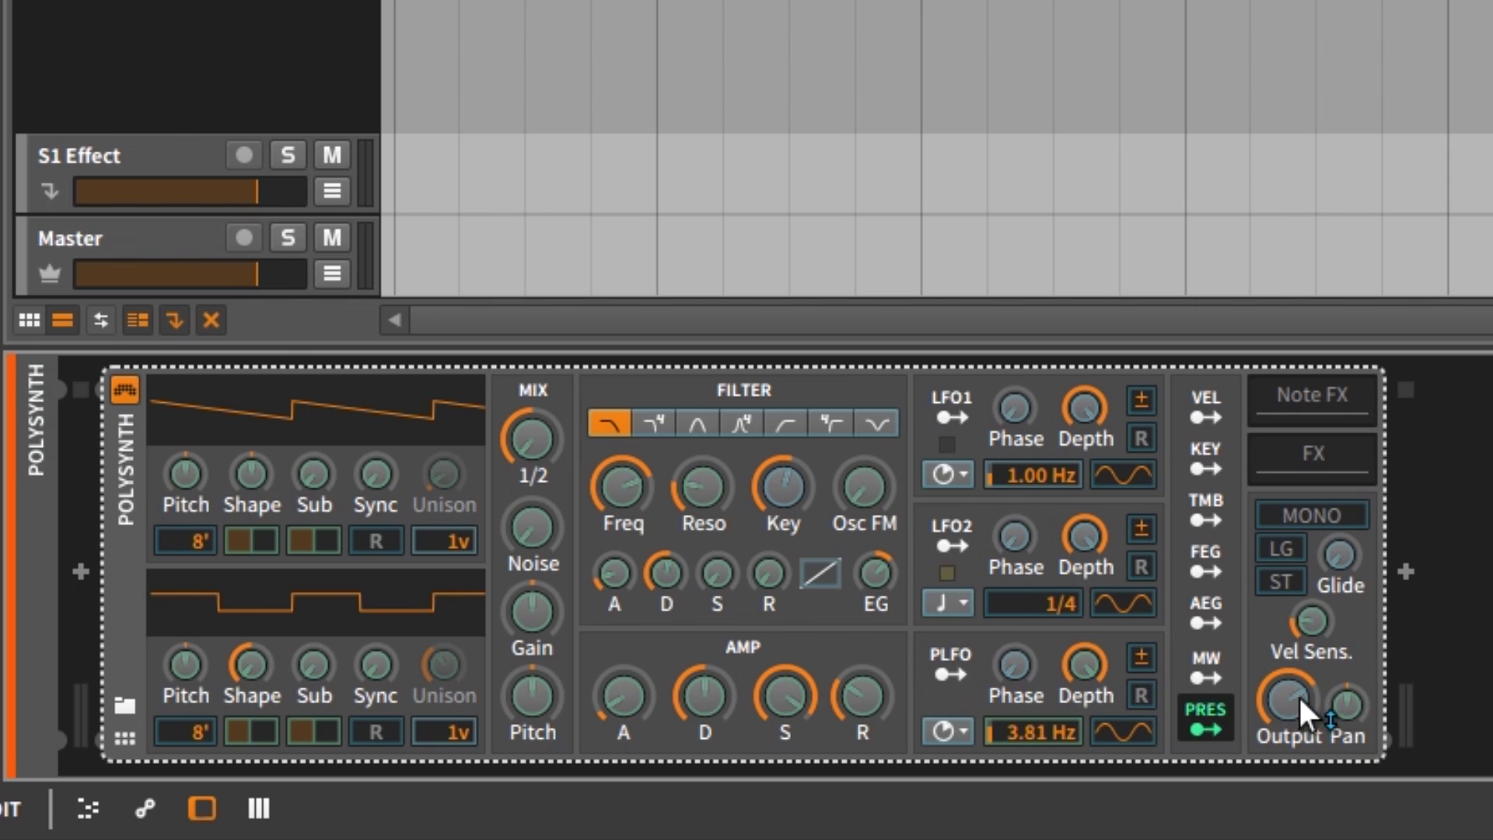
{"action": "mouse_move", "coordinate": [1300, 698]}
{"action": "left_mouse_down"}
{"action": "mouse_move", "coordinate": [1300, 680]}
{"action": "mouse_move", "coordinate": [1291, 711]}
{"action": "left_mouse_up"}
{"action": "left_click", "coordinate": [1202, 719]}
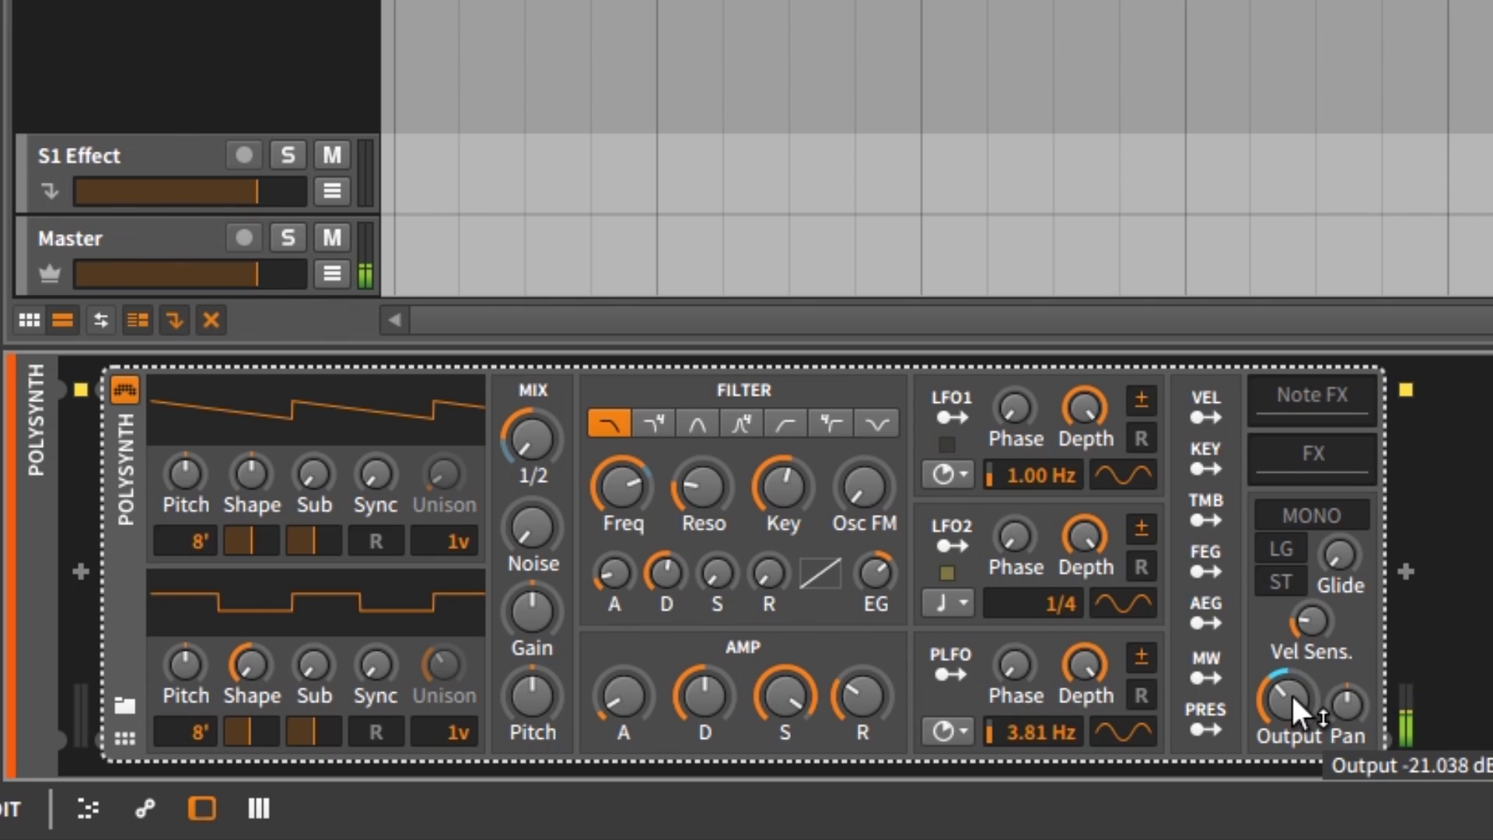